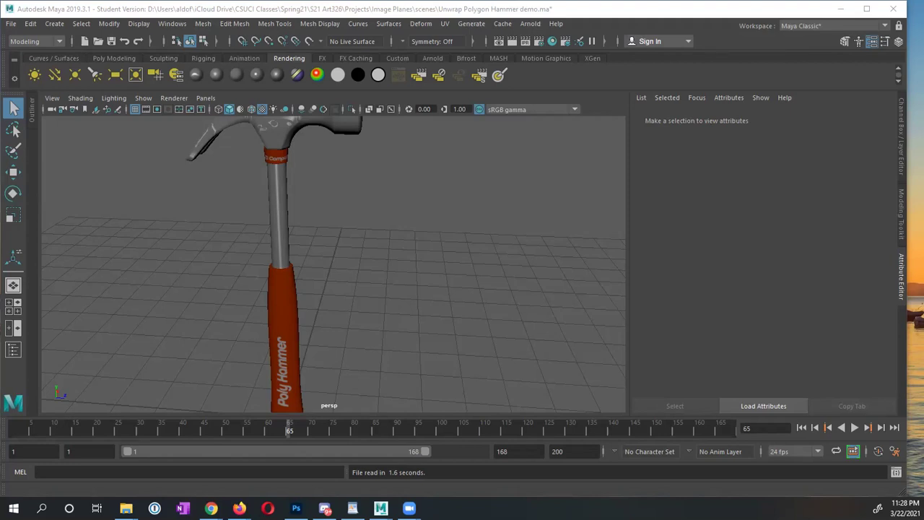
# Orbit around the hammer, select its handle, and open the Hypershade to view its materials
pyautogui.keyDown('alt'); pyautogui.moveTo(592, 174); pyautogui.dragTo(436, 270); pyautogui.keyUp('alt')
pyautogui.keyDown('alt'); pyautogui.moveTo(435, 270); pyautogui.dragTo(377, 272, button='right'); pyautogui.keyUp('alt')
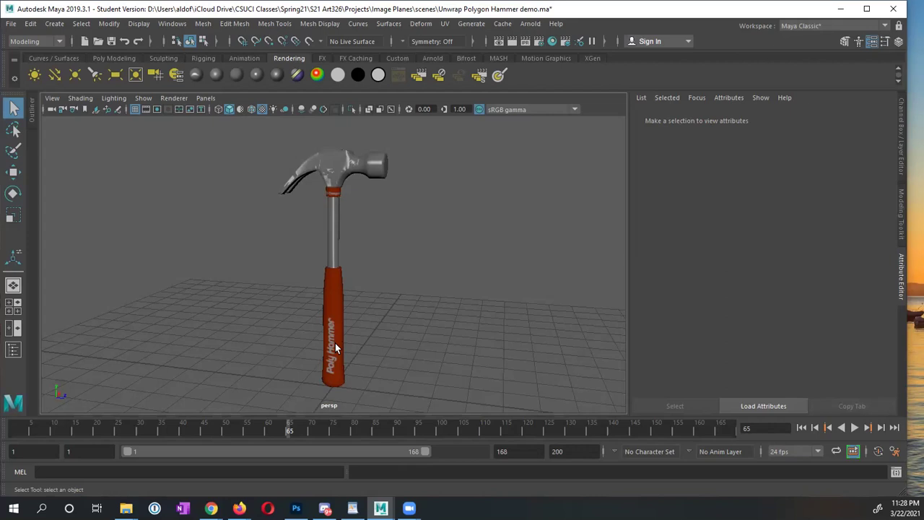
pyautogui.keyDown('alt'); pyautogui.moveTo(356, 215); pyautogui.dragTo(341, 226); pyautogui.keyUp('alt')
pyautogui.click(337, 244)
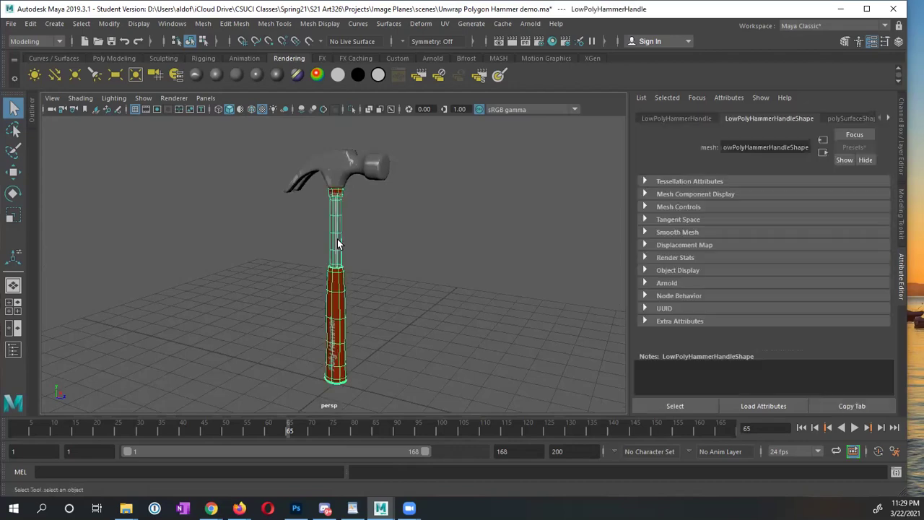
pyautogui.click(552, 41)
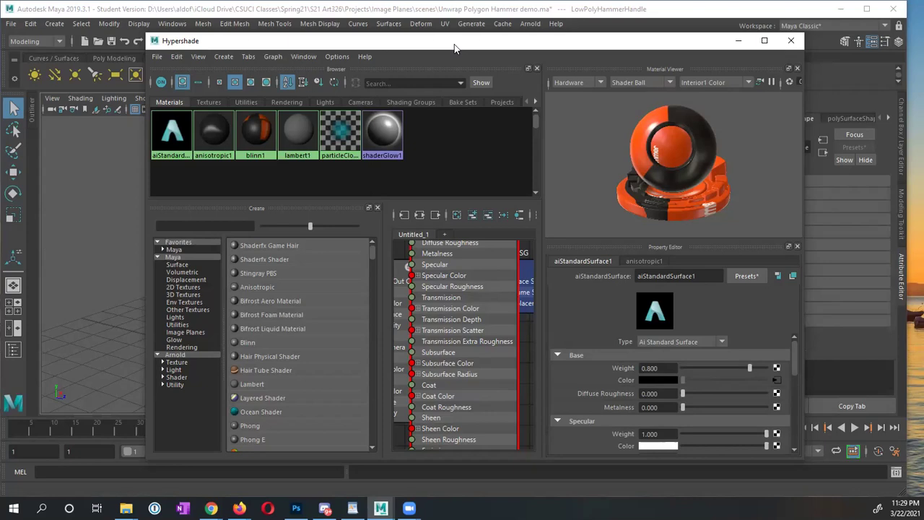
pyautogui.moveTo(454, 44); pyautogui.dragTo(480, 39)
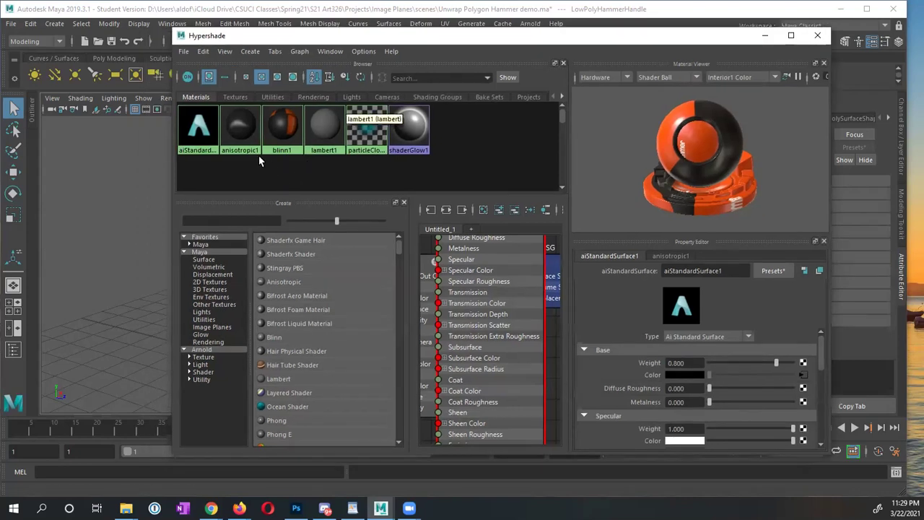
# Close the Hypershade and orbit to a low, side-on view of the hammer
pyautogui.click(818, 38)
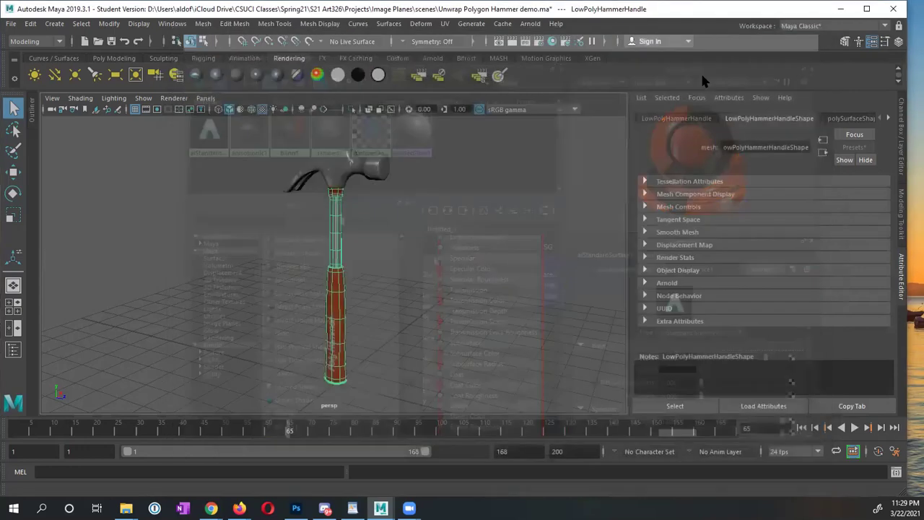
pyautogui.keyDown('alt'); pyautogui.moveTo(383, 274); pyautogui.dragTo(414, 267); pyautogui.keyUp('alt')
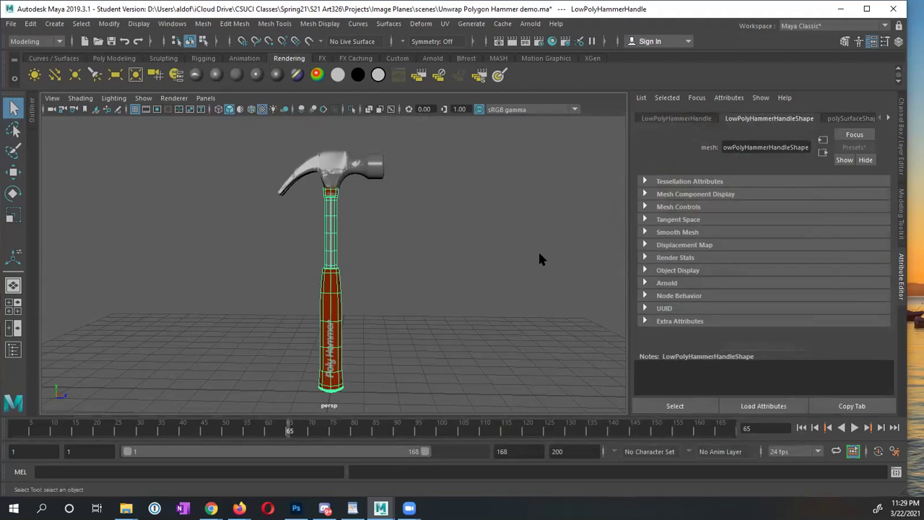
pyautogui.keyDown('alt'); pyautogui.moveTo(541, 258); pyautogui.dragTo(453, 287); pyautogui.keyUp('alt')
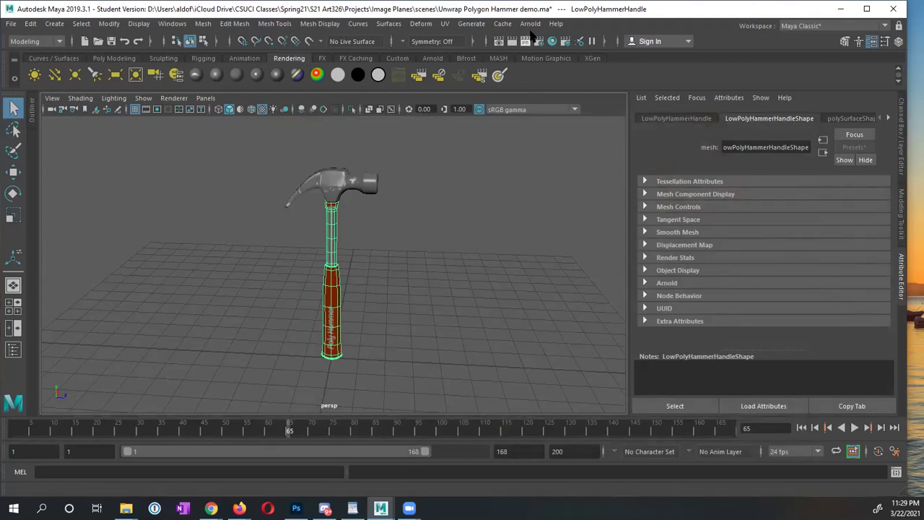
# Switch the menu set back to Modeling and bring up Arnold's Lights list
pyautogui.click(530, 24)
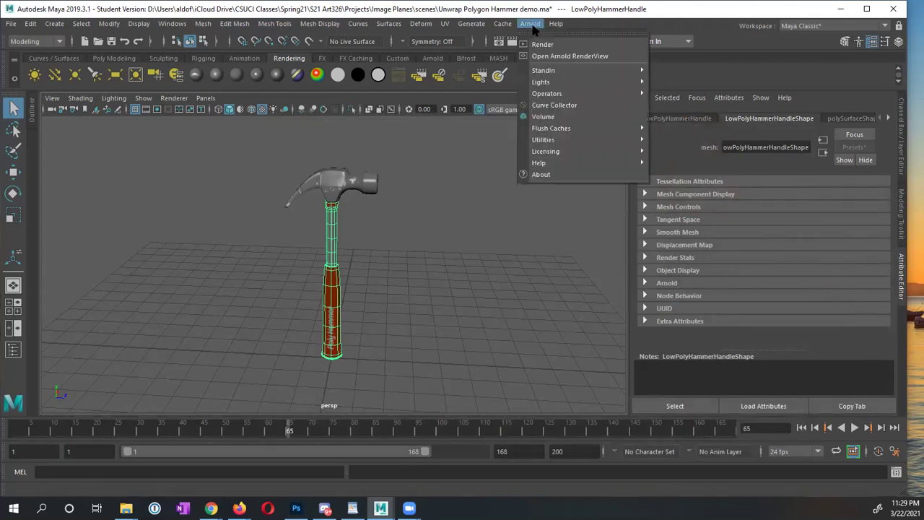
pyautogui.click(530, 24)
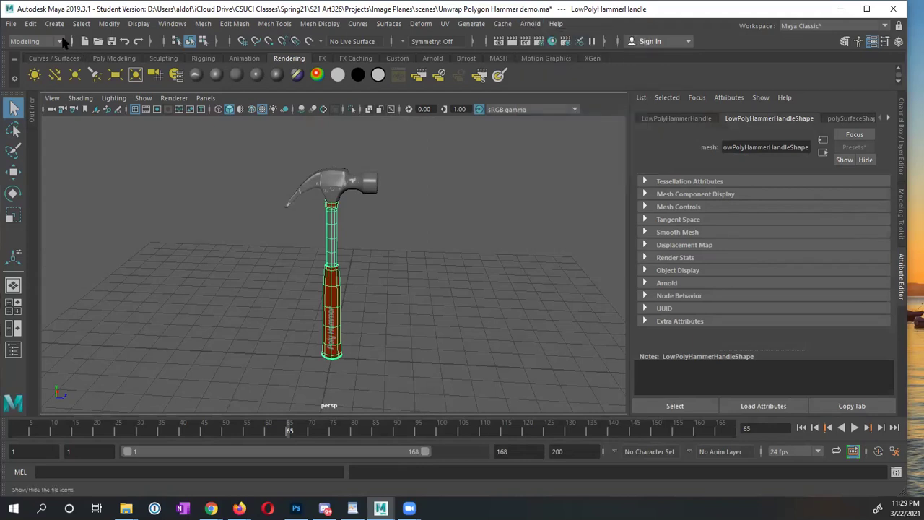
pyautogui.click(36, 41)
pyautogui.click(29, 67)
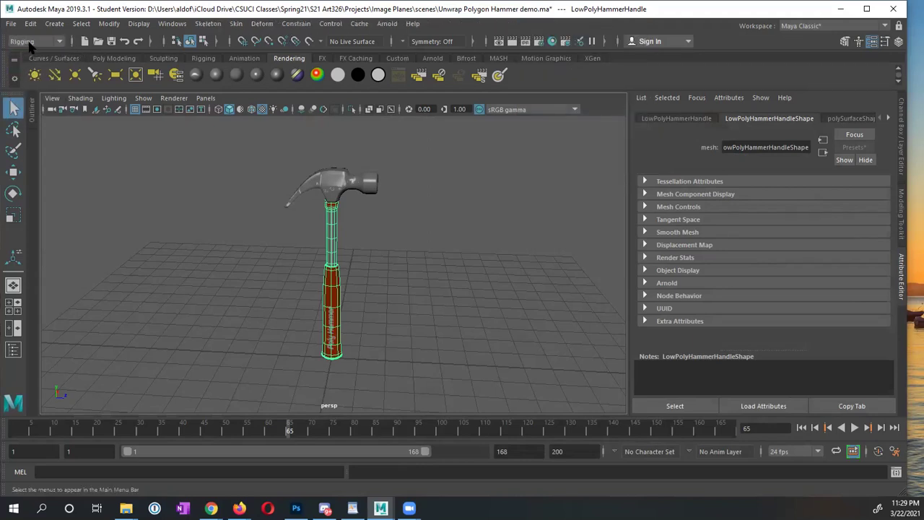
pyautogui.click(33, 42)
pyautogui.click(26, 77)
pyautogui.click(36, 42)
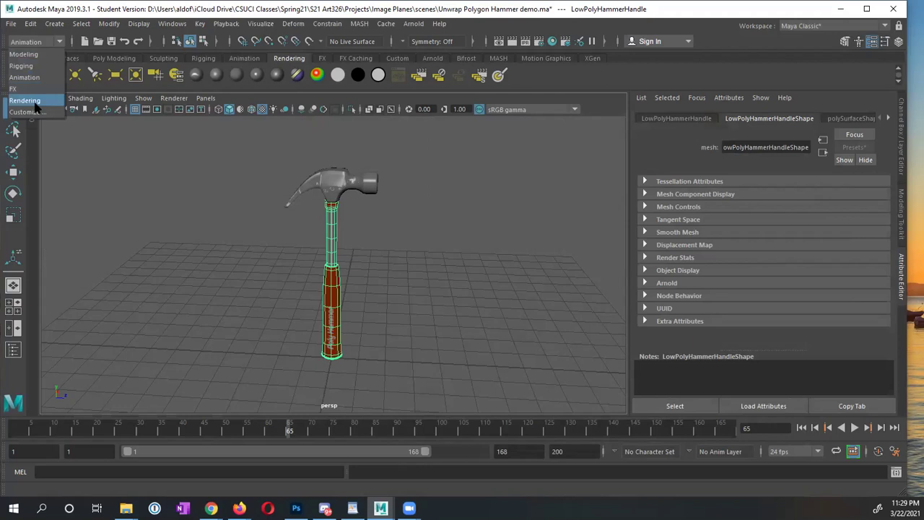
pyautogui.click(33, 55)
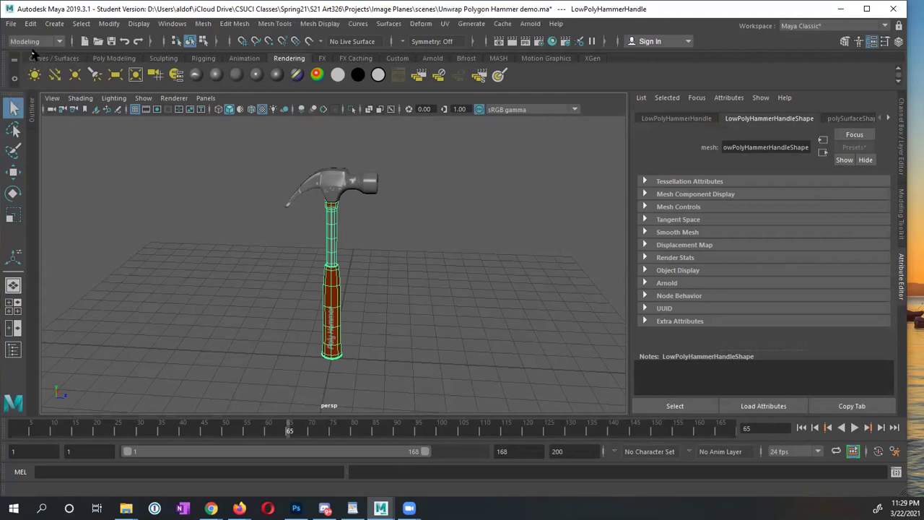
pyautogui.click(531, 24)
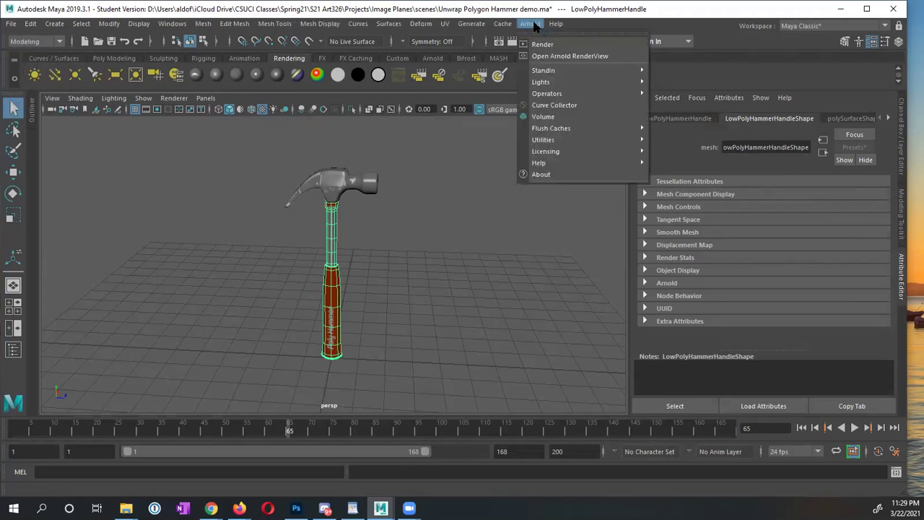
pyautogui.moveTo(539, 82)
# Add an Arnold Physical Sky light and show its aiPhysicalSky1 attributes (elevation 45, azimuth 90, intensity 1)
pyautogui.moveTo(613, 85)
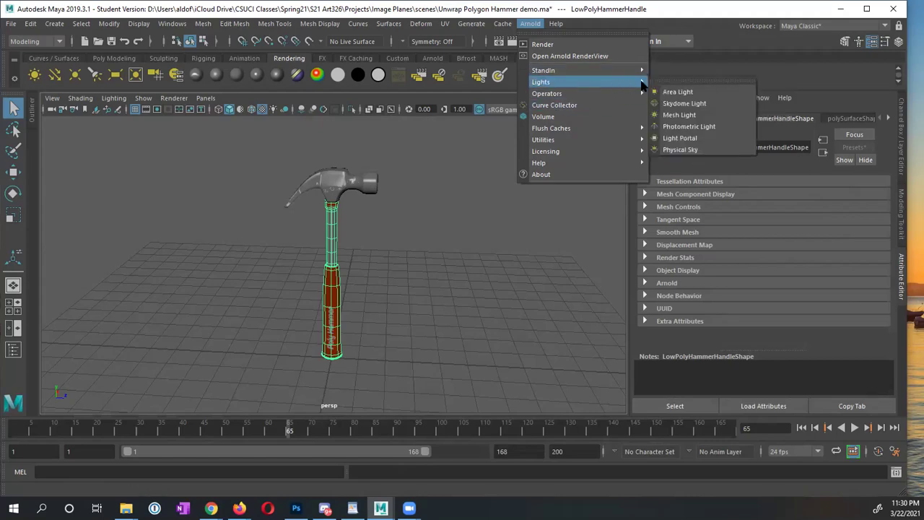
pyautogui.click(682, 150)
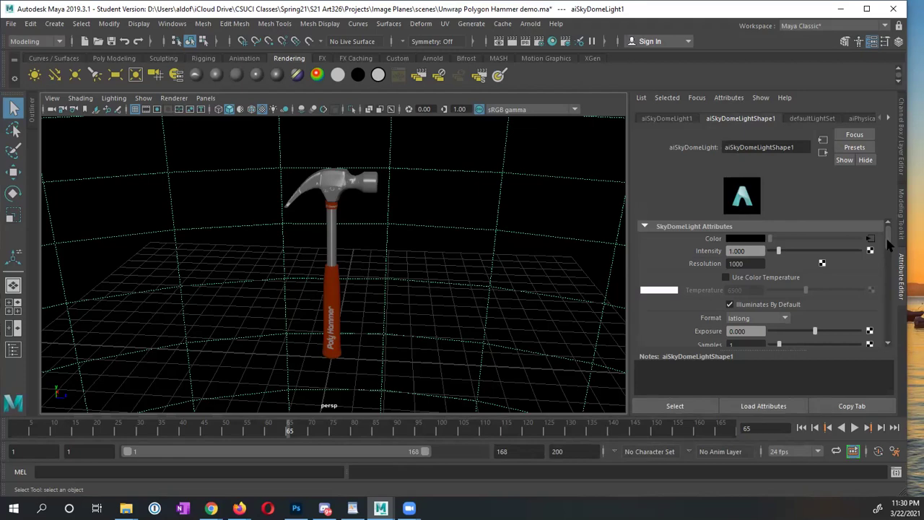
pyautogui.moveTo(889, 239)
pyautogui.mouseDown()
pyautogui.moveTo(883, 294)
pyautogui.moveTo(889, 225)
pyautogui.mouseUp()
pyautogui.click(887, 119)
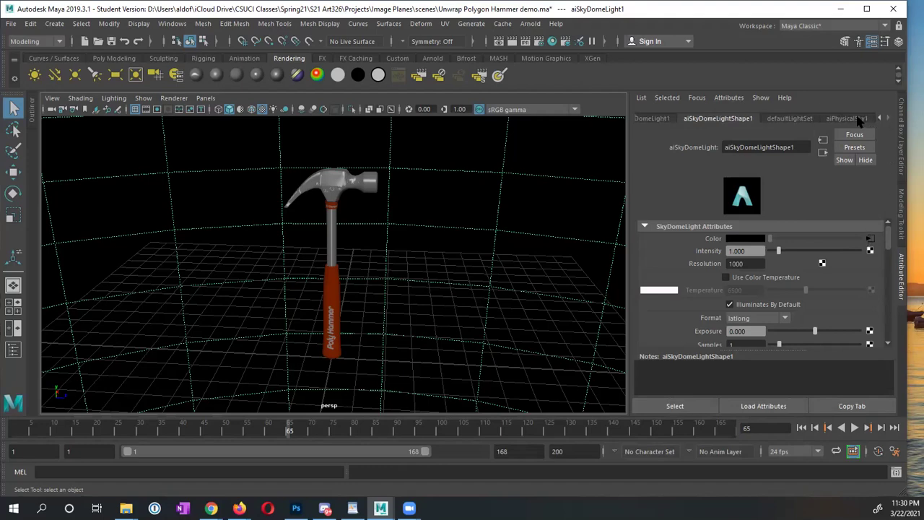
pyautogui.click(860, 119)
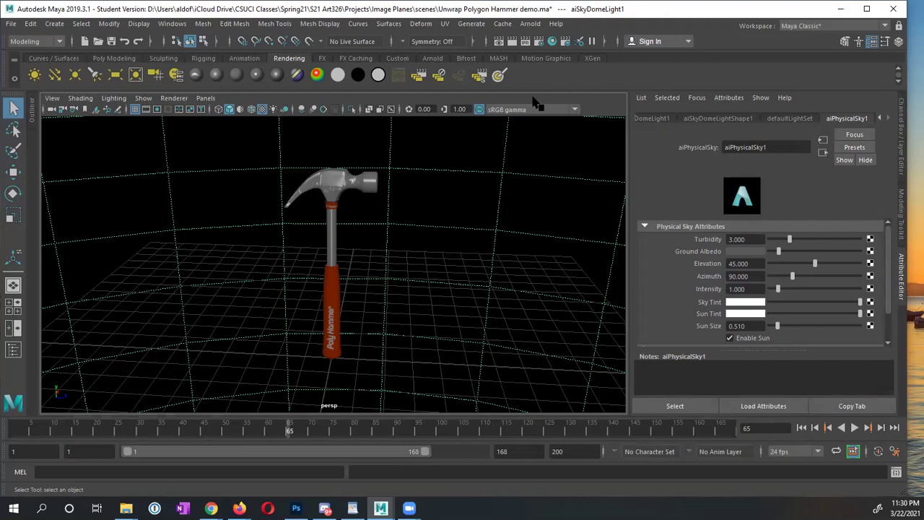
# Set the render image size to the HD_720 preset, 1280×720
pyautogui.click(539, 42)
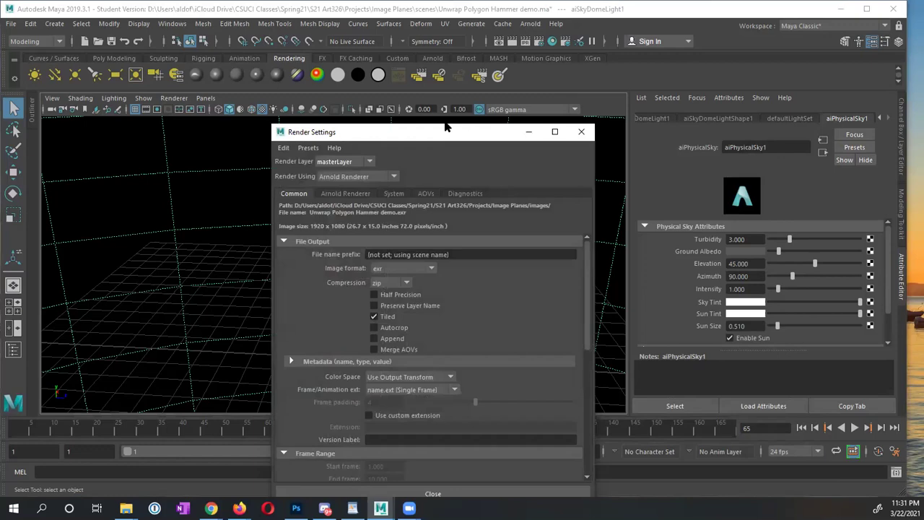
pyautogui.moveTo(445, 127); pyautogui.dragTo(323, 30)
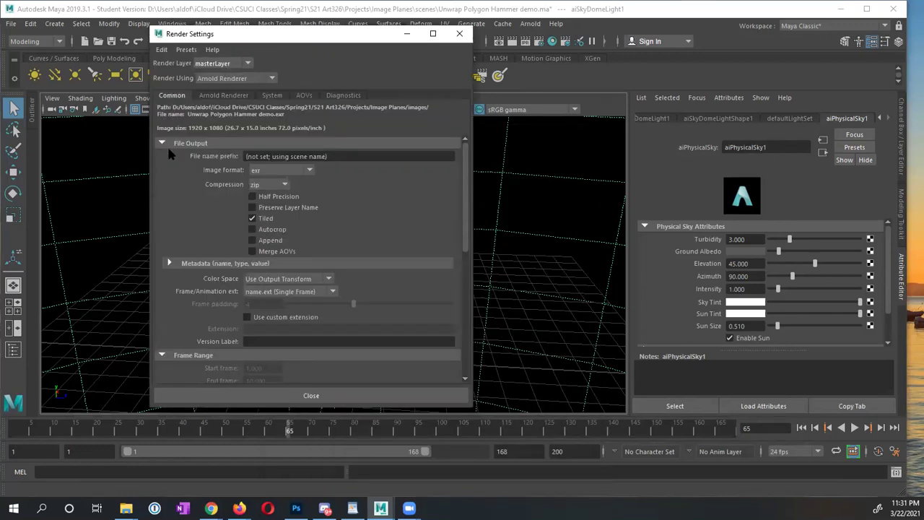
pyautogui.scroll(-6, 188, 177)
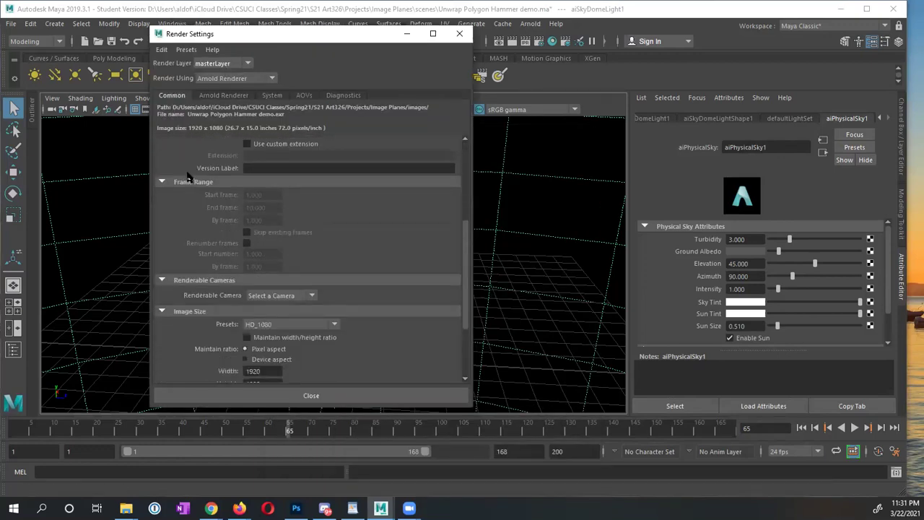
pyautogui.scroll(-3, 188, 177)
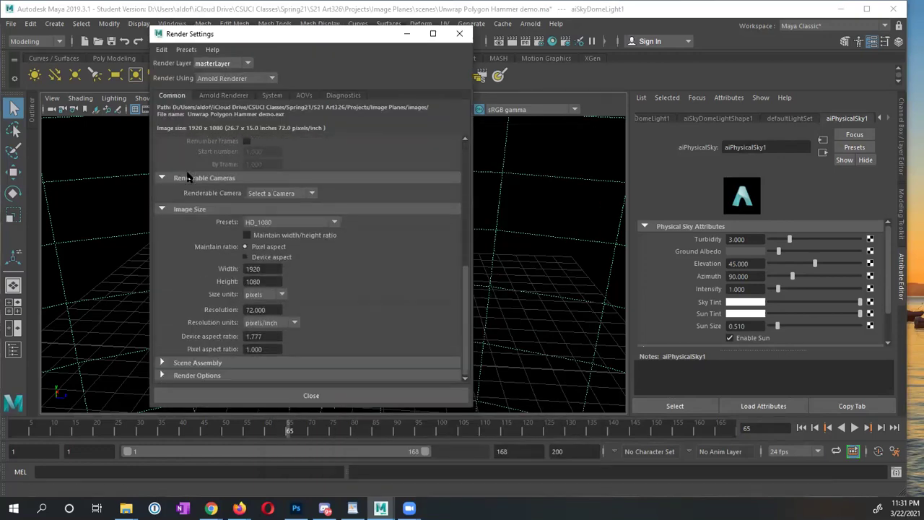
pyautogui.click(265, 223)
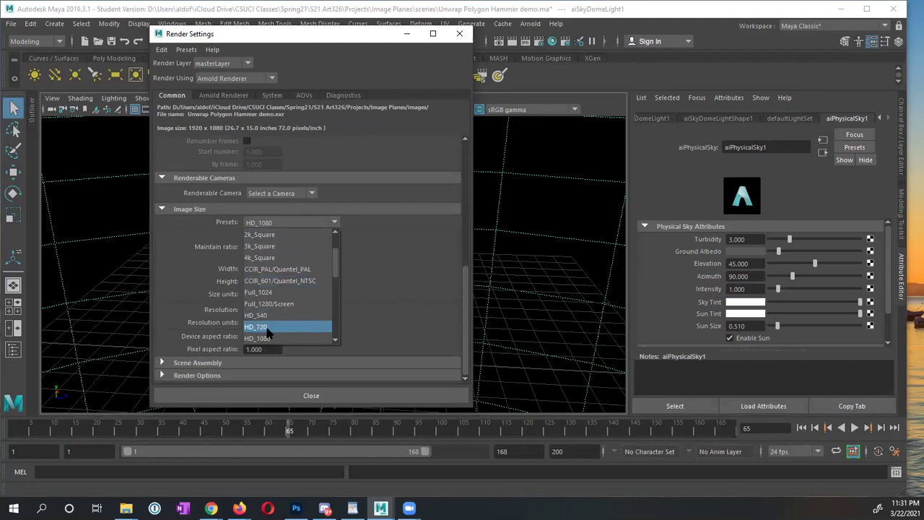
pyautogui.click(274, 329)
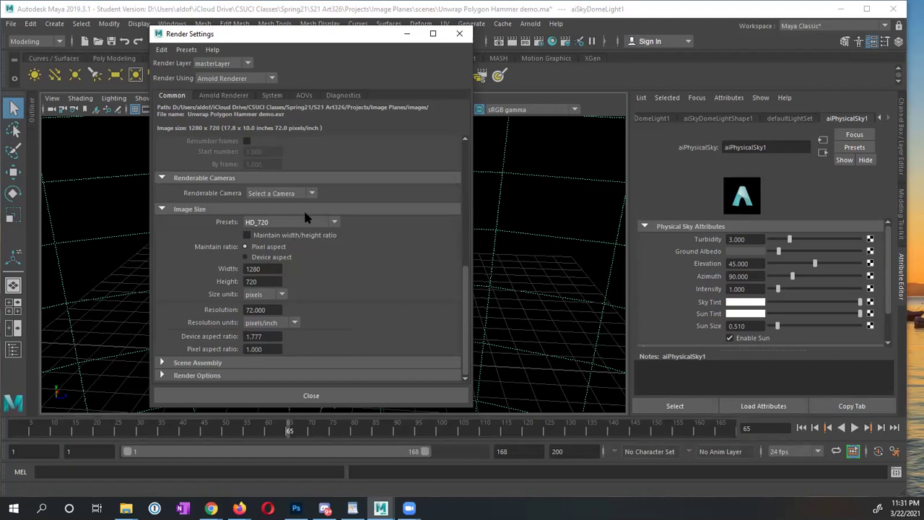
# Keep Arnold Renderer as the renderer and review Arnold's system settings
pyautogui.click(218, 79)
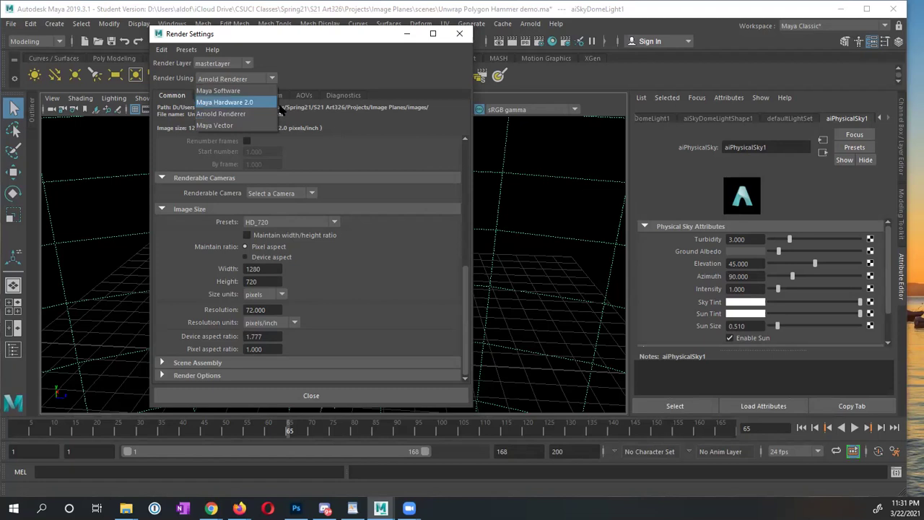
pyautogui.click(323, 83)
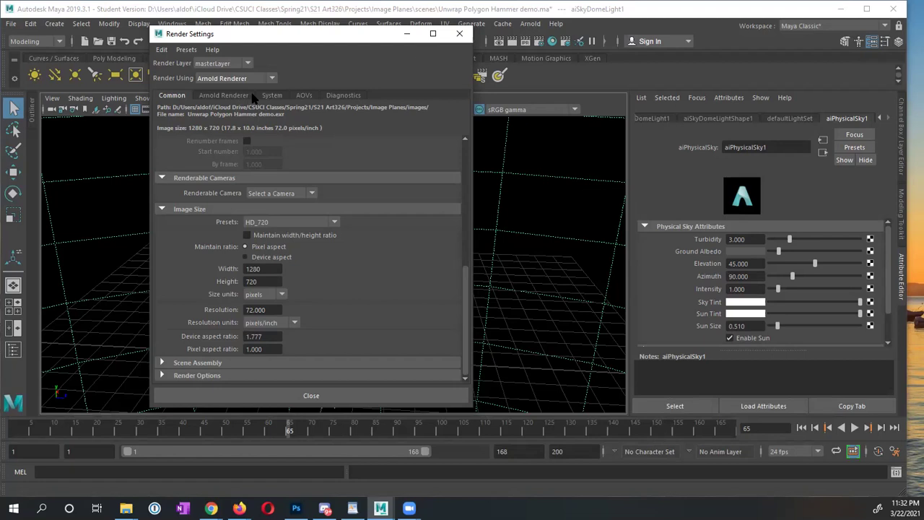
pyautogui.click(273, 95)
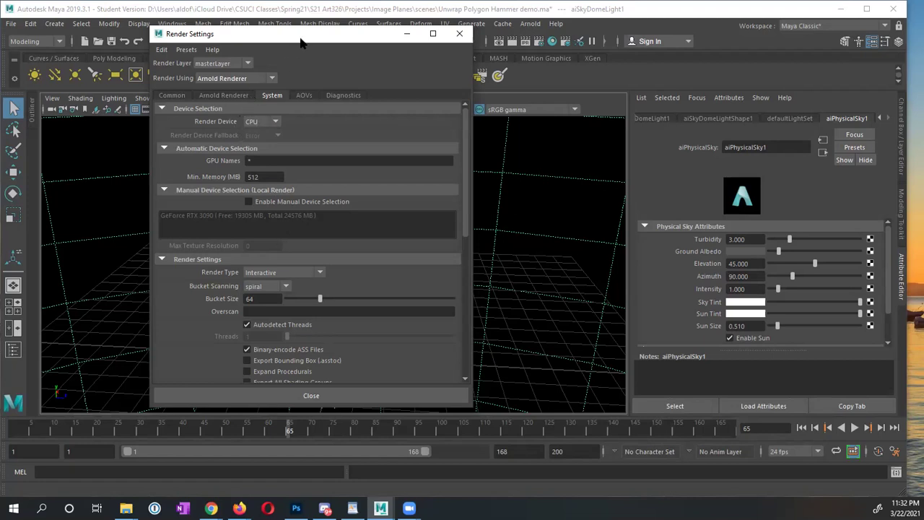
pyautogui.moveTo(305, 39); pyautogui.dragTo(300, 60)
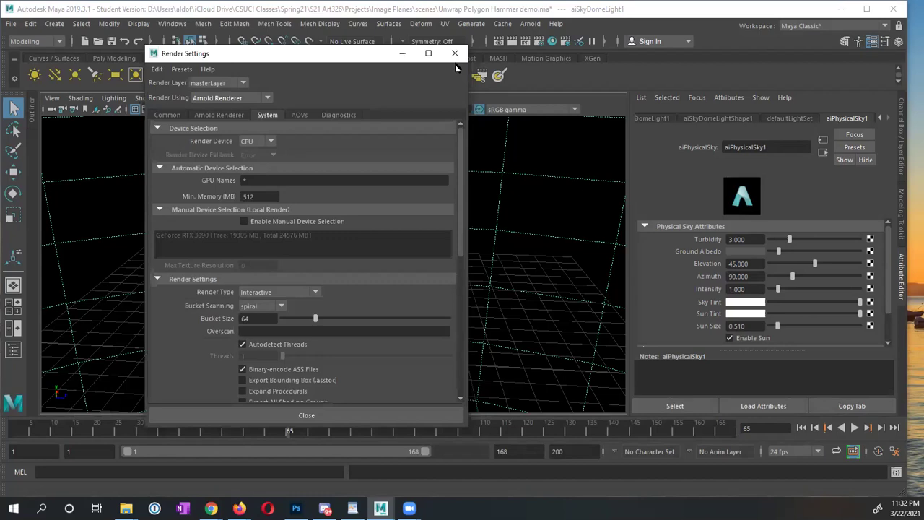
# Close Render Settings, open the Arnold RenderView, and start an IPR render of the hammer
pyautogui.click(457, 55)
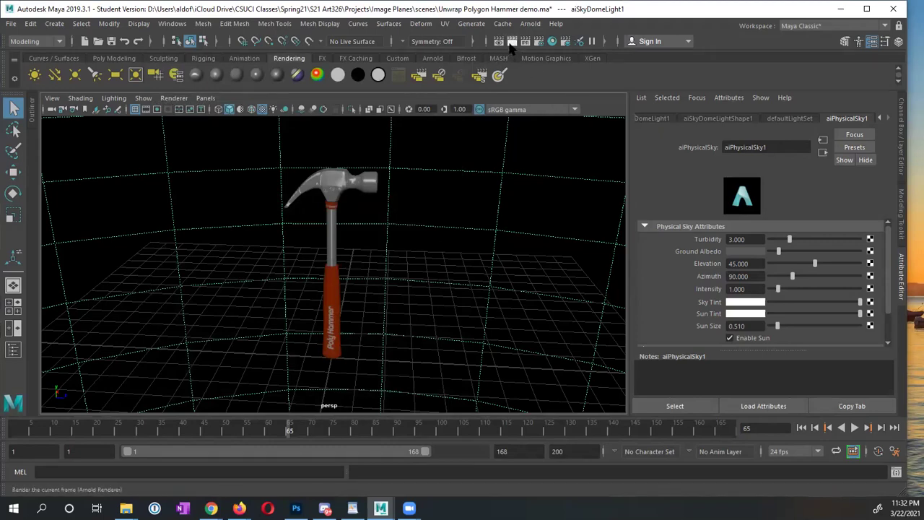
pyautogui.click(532, 24)
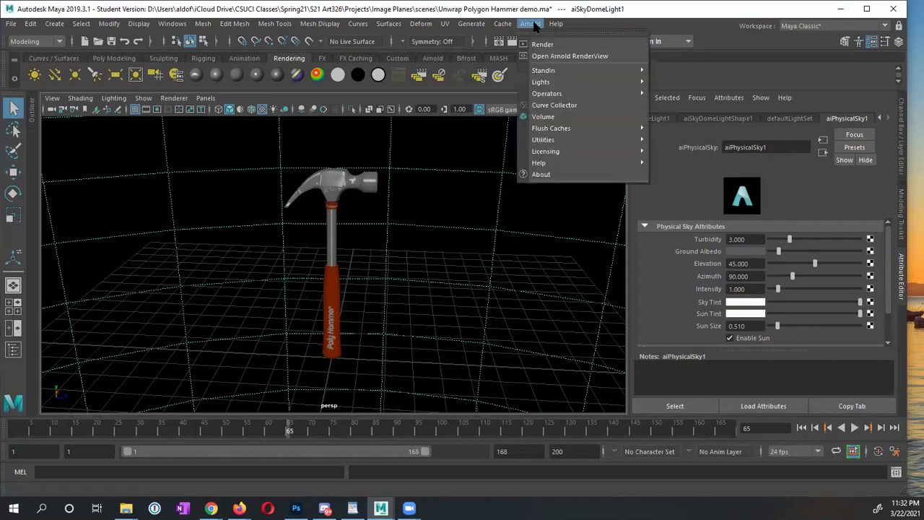
pyautogui.click(571, 56)
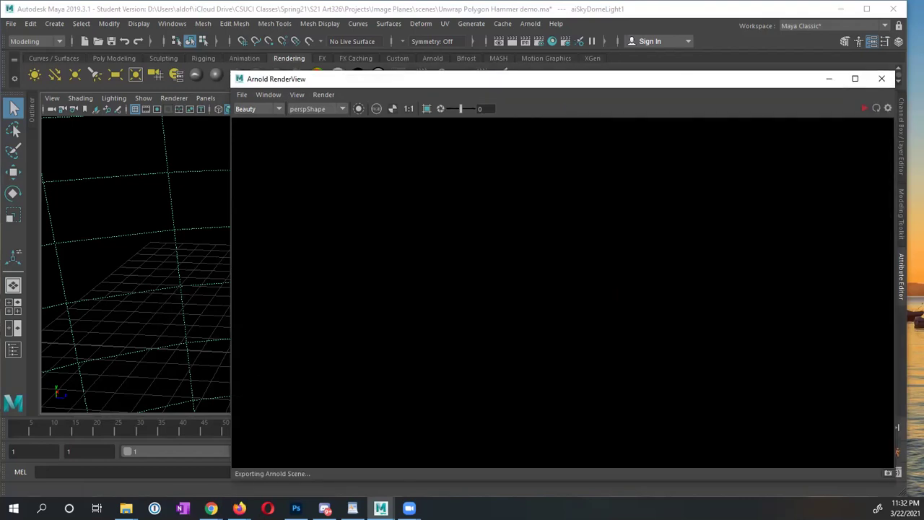
pyautogui.click(865, 109)
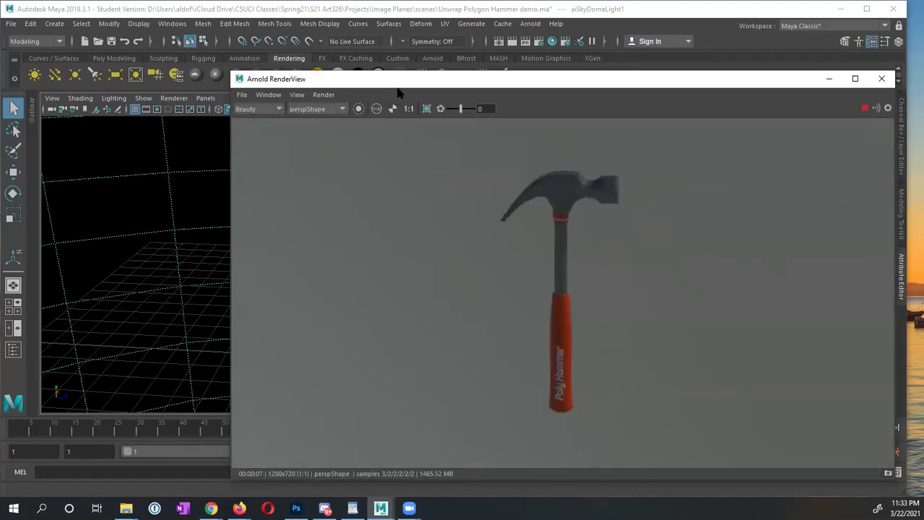
pyautogui.moveTo(404, 83); pyautogui.dragTo(379, 63)
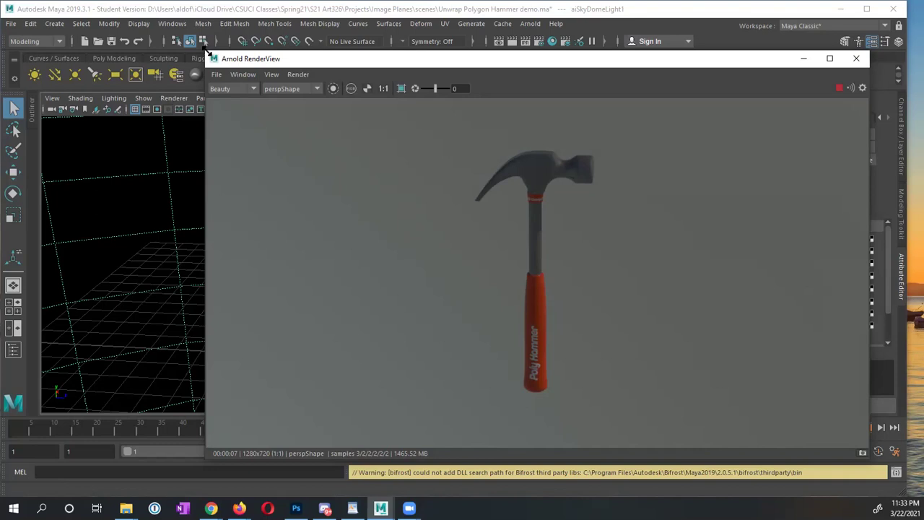
# Shrink the RenderView beside the viewport and orbit to a higher view from the hammer's claw side
pyautogui.moveTo(205, 51); pyautogui.dragTo(370, 117)
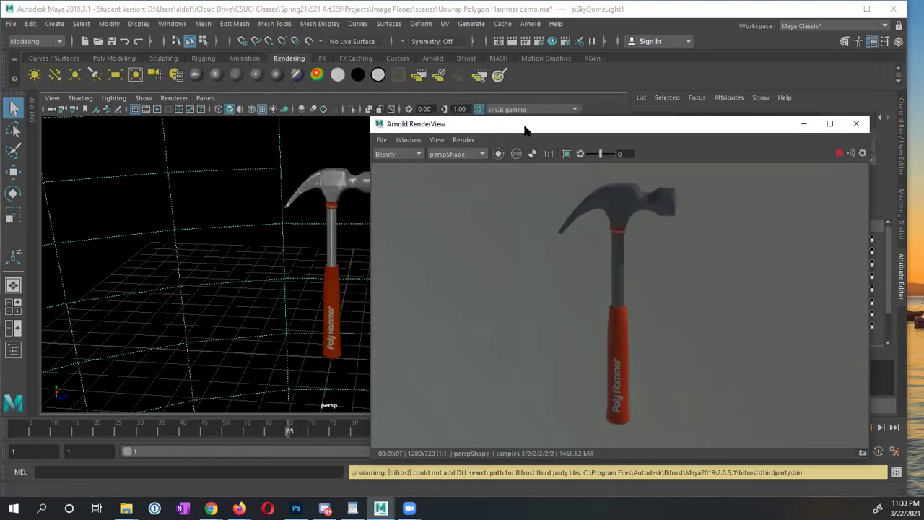
pyautogui.moveTo(525, 129); pyautogui.dragTo(554, 113)
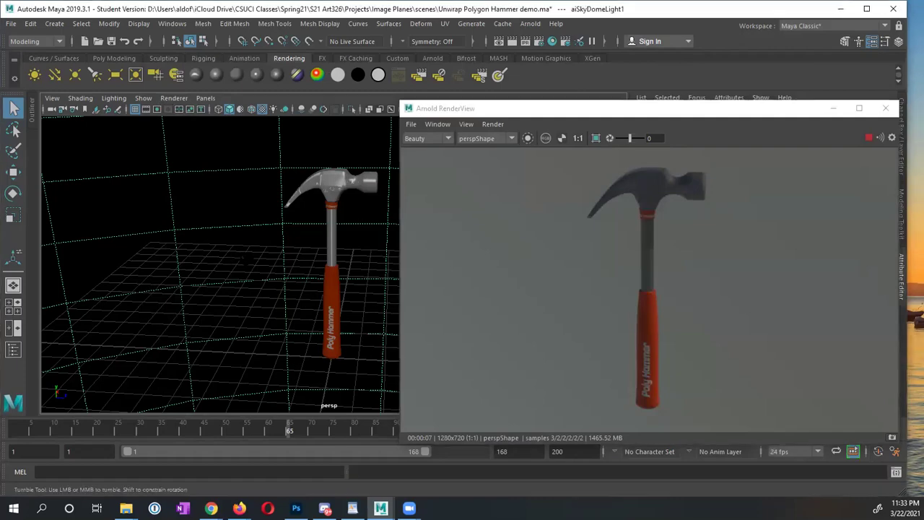
pyautogui.keyDown('alt'); pyautogui.moveTo(224, 260); pyautogui.dragTo(216, 207); pyautogui.keyUp('alt')
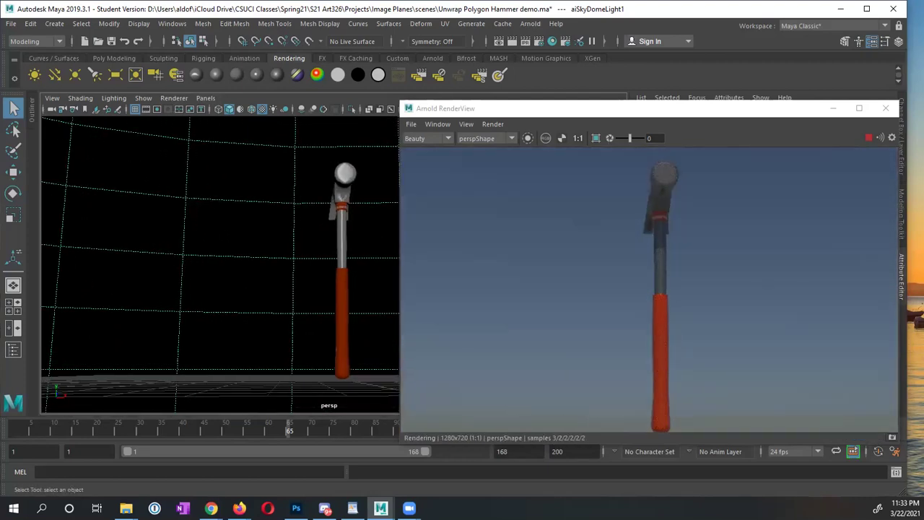
pyautogui.keyDown('alt'); pyautogui.moveTo(220, 238); pyautogui.dragTo(288, 244); pyautogui.keyUp('alt')
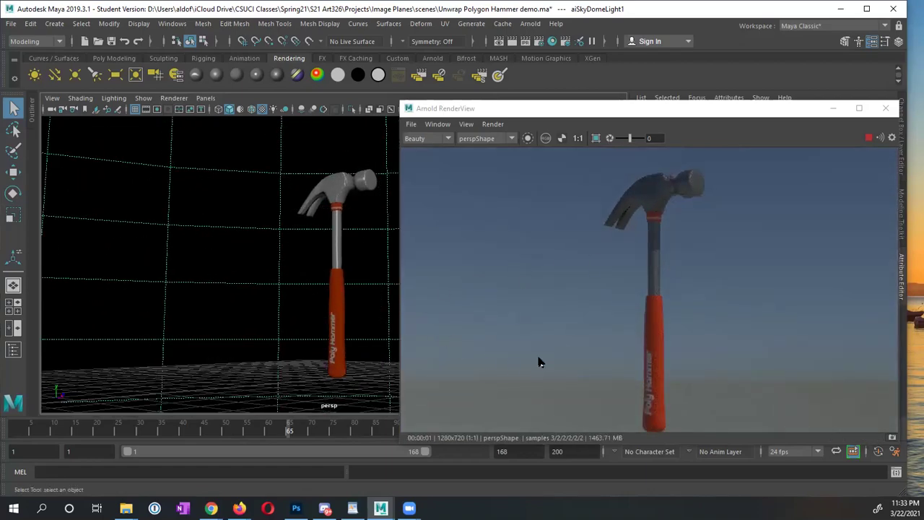
pyautogui.keyDown('alt'); pyautogui.moveTo(278, 287); pyautogui.dragTo(329, 294); pyautogui.keyUp('alt')
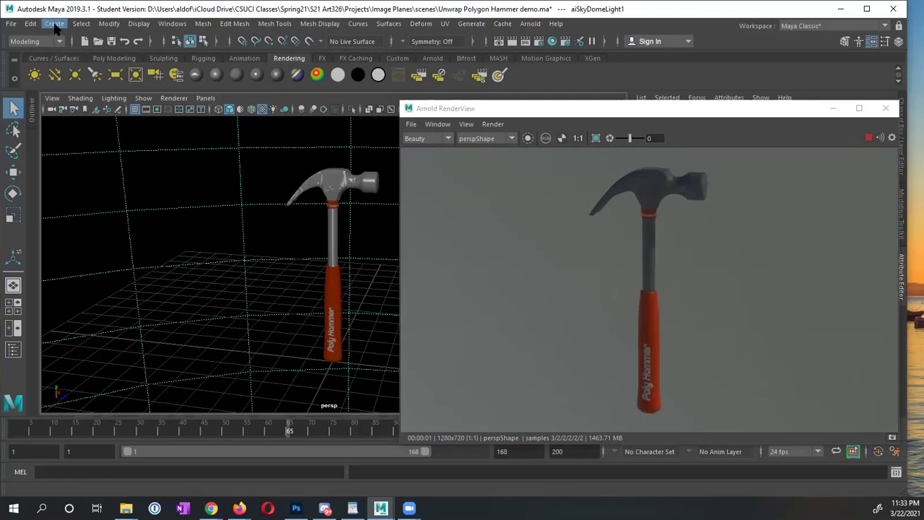
# Create a polygon disc and scale it up uniformly into a floor under the hammer
pyautogui.click(59, 25)
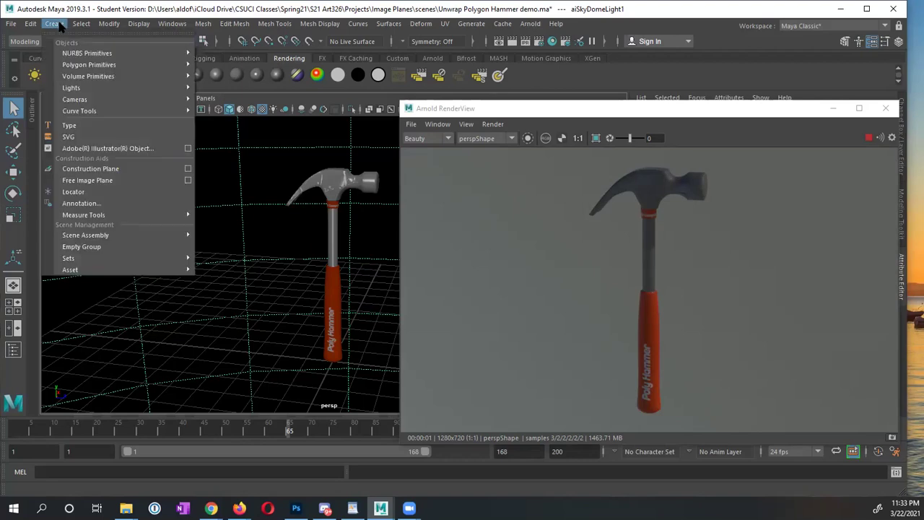
pyautogui.moveTo(78, 69)
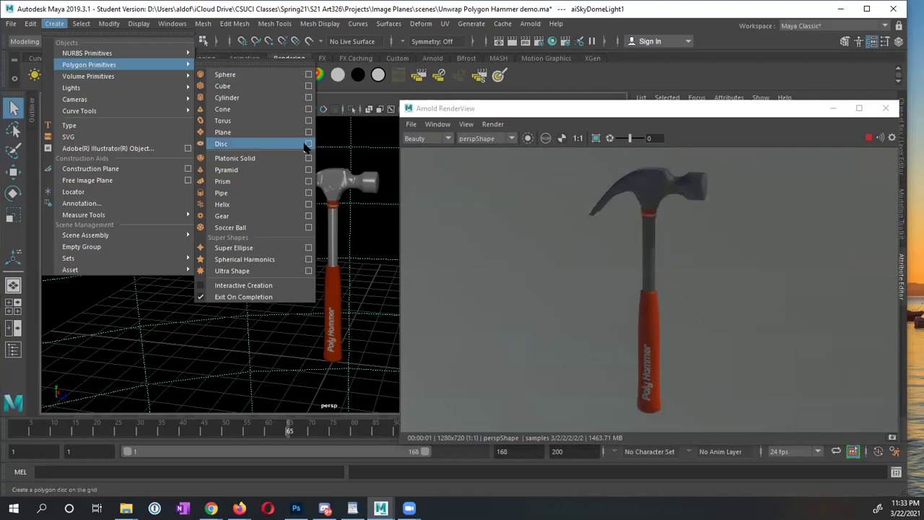
pyautogui.click(222, 144)
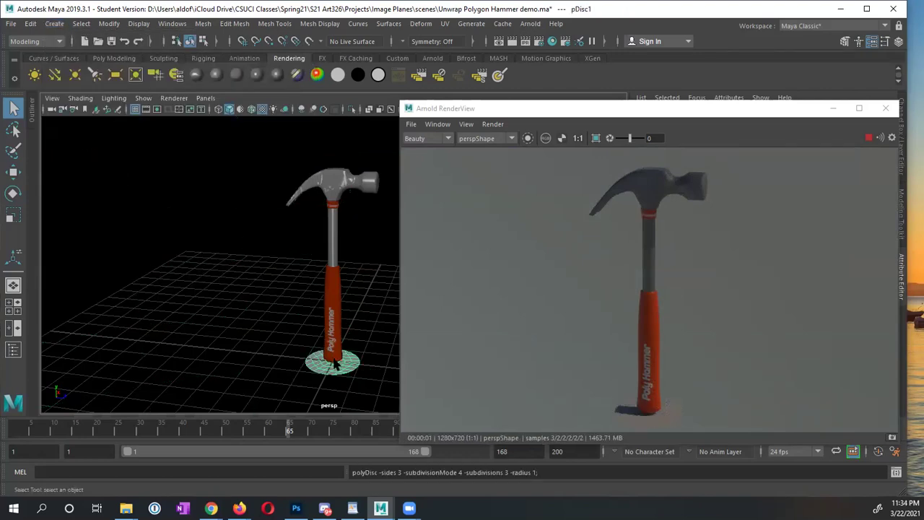
pyautogui.press('r')
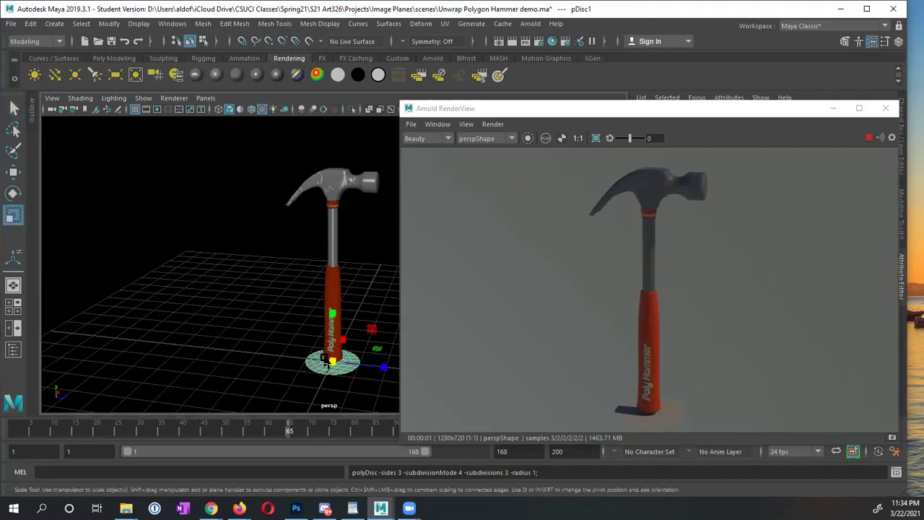
pyautogui.moveTo(331, 361); pyautogui.dragTo(592, 389)
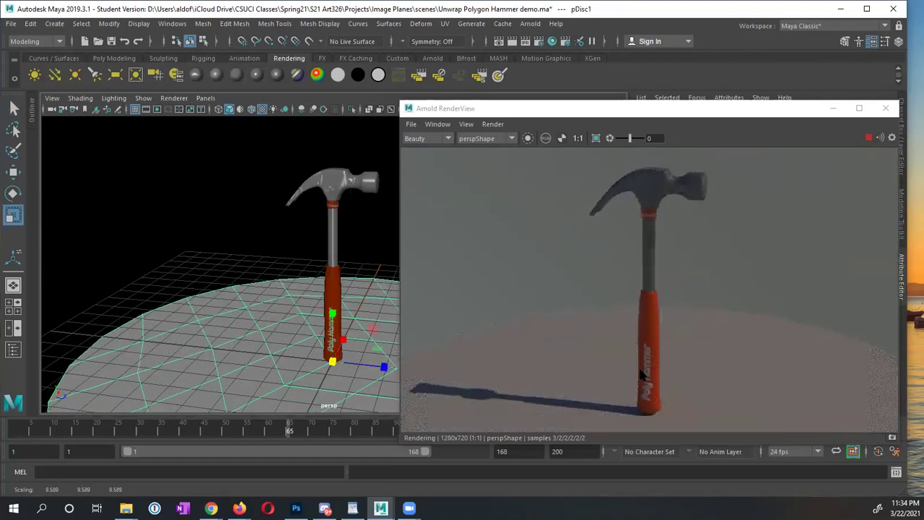
# Shift the RenderView slightly left and orbit the camera to a new angle
pyautogui.click(671, 112)
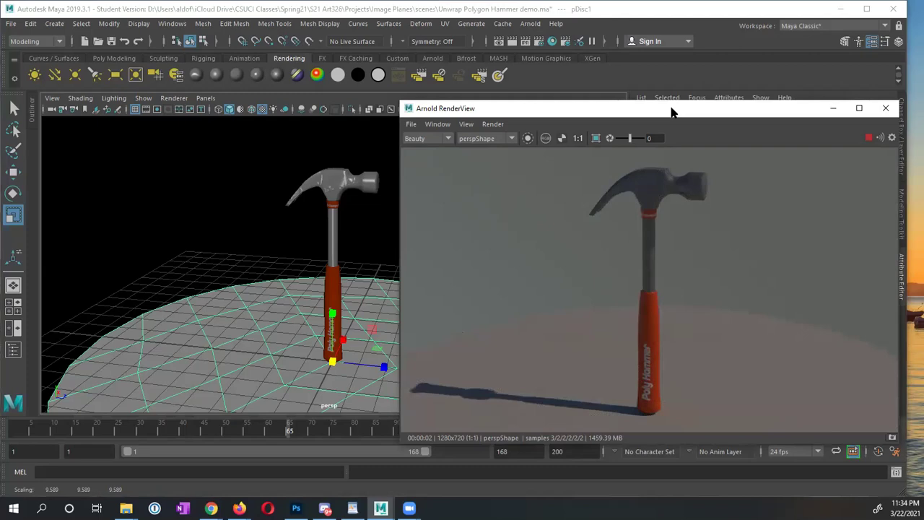
pyautogui.moveTo(672, 111); pyautogui.dragTo(656, 112)
pyautogui.keyDown('alt'); pyautogui.moveTo(289, 304); pyautogui.dragTo(285, 261); pyautogui.keyUp('alt')
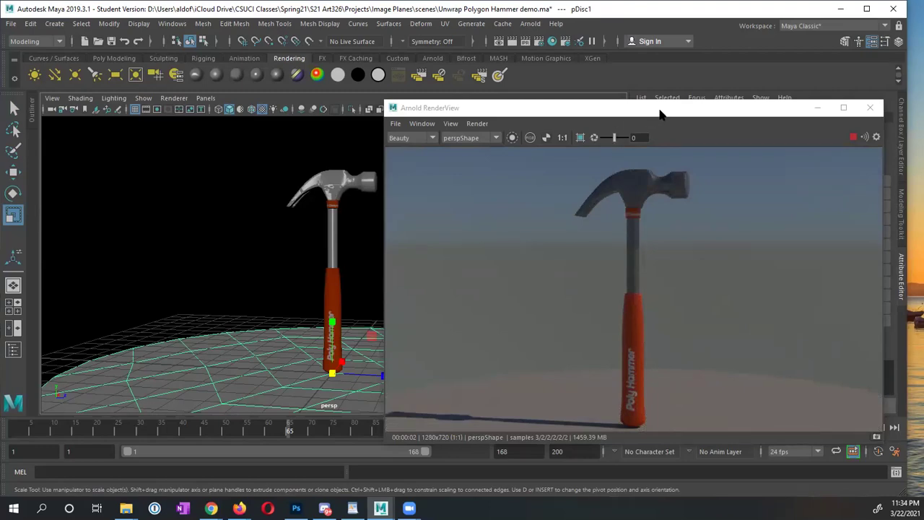
# Set the floor disc's Scale X, Y and Z to 10000 in the Channel Box
pyautogui.moveTo(660, 113); pyautogui.dragTo(474, 133)
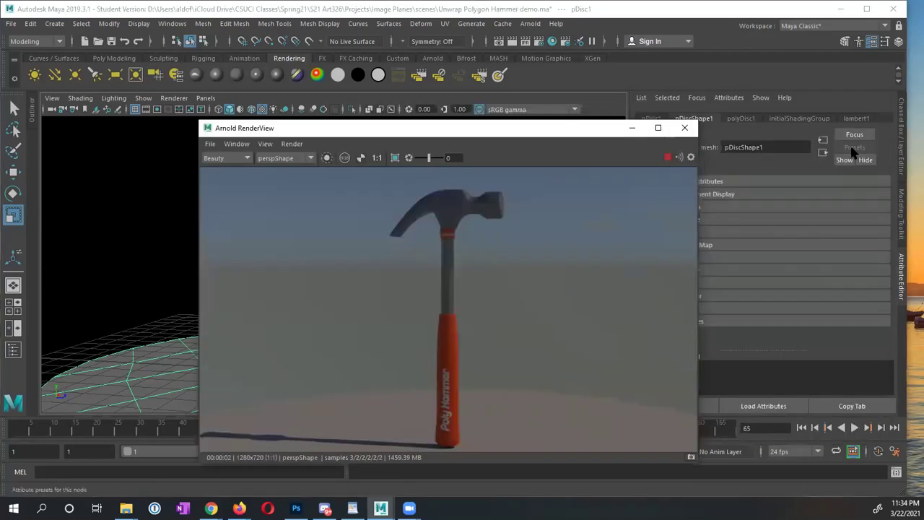
pyautogui.click(902, 145)
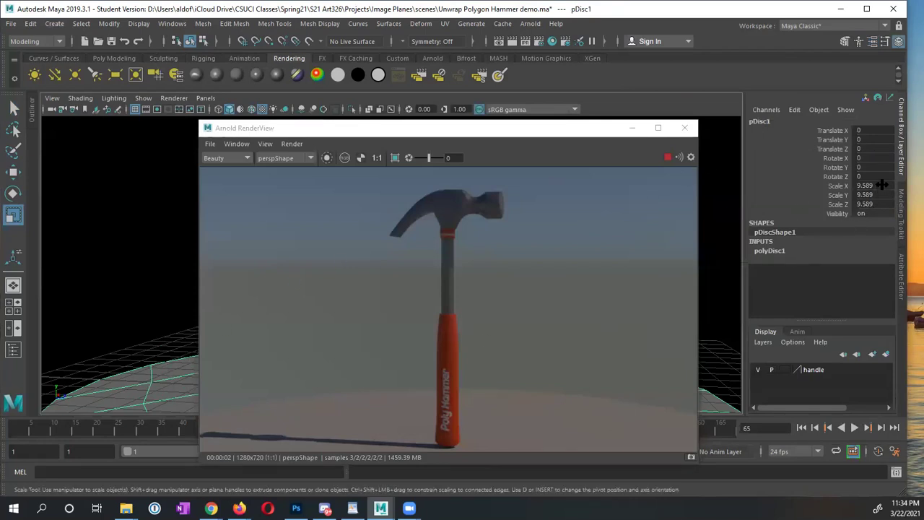
pyautogui.moveTo(882, 185); pyautogui.dragTo(865, 209)
pyautogui.write('10000')
pyautogui.press('Return')
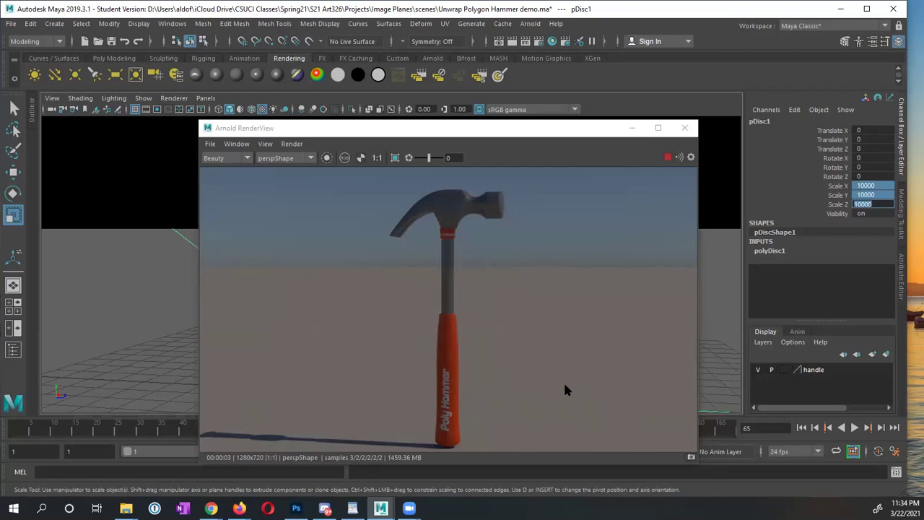
# Reposition the RenderView to the right and orbit the camera toward the horizon
pyautogui.click(576, 131)
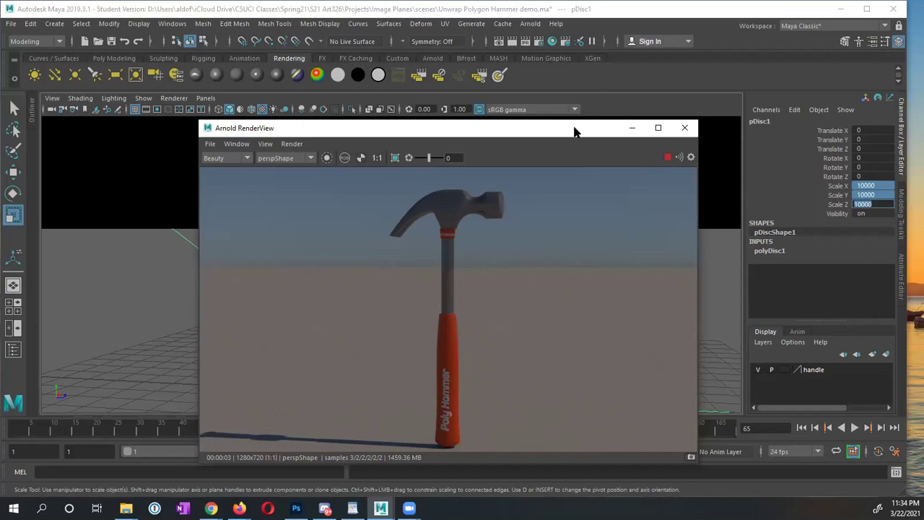
pyautogui.moveTo(575, 131); pyautogui.dragTo(647, 108)
pyautogui.moveTo(213, 266)
pyautogui.keyDown('alt'); pyautogui.mouseDown()
pyautogui.moveTo(222, 271)
pyautogui.moveTo(215, 294)
pyautogui.moveTo(220, 253)
pyautogui.moveTo(226, 258)
pyautogui.mouseUp(); pyautogui.keyUp('alt')
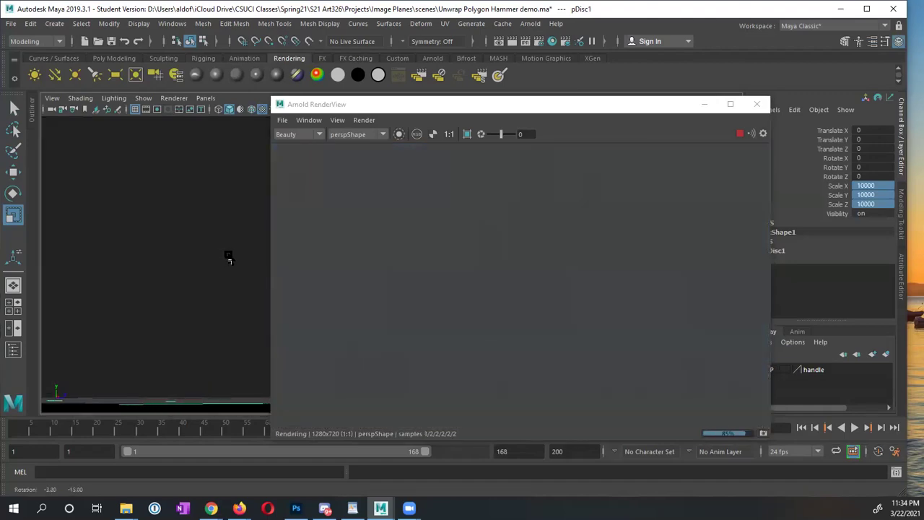
pyautogui.keyDown('alt'); pyautogui.moveTo(228, 258); pyautogui.dragTo(233, 266); pyautogui.keyUp('alt')
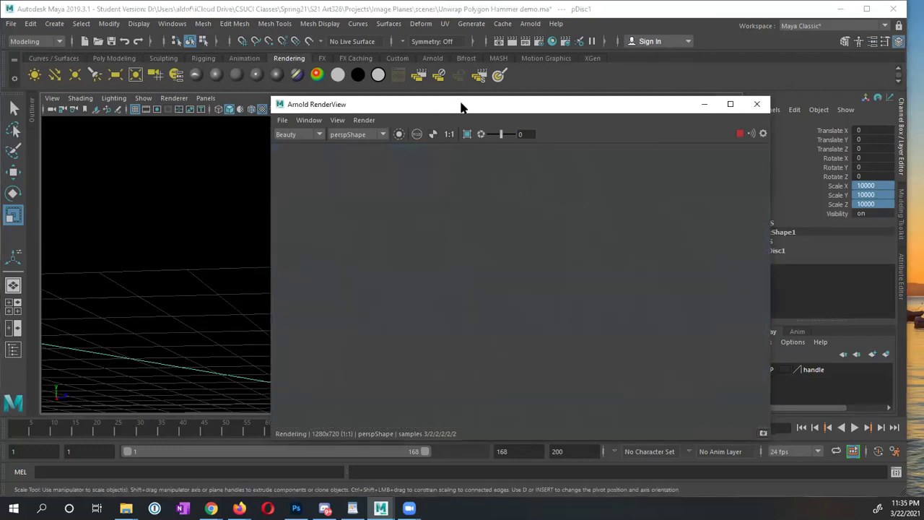
pyautogui.moveTo(462, 106); pyautogui.dragTo(492, 106)
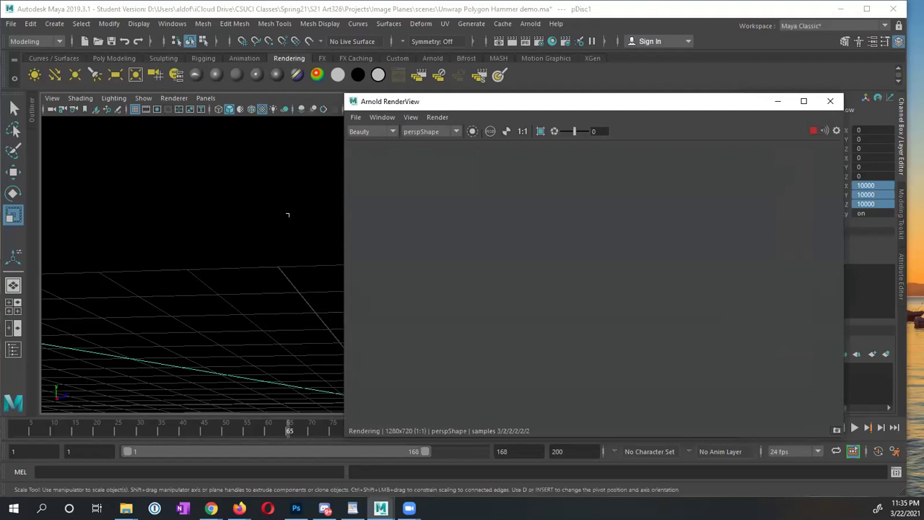
pyautogui.keyDown('alt'); pyautogui.moveTo(287, 212); pyautogui.dragTo(287, 219); pyautogui.keyUp('alt')
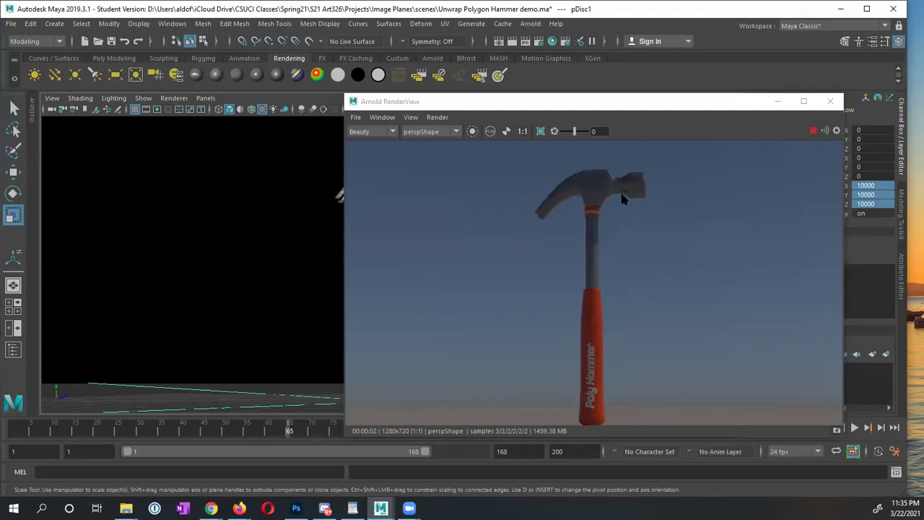
pyautogui.click(638, 106)
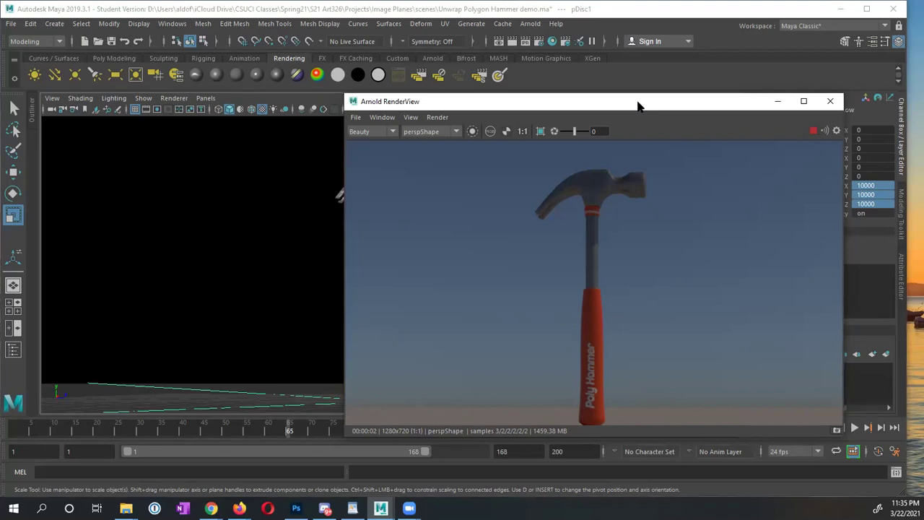
# Select aiSkyDomeLight1 and follow its Color connection to the aiPhysicalSky1 attributes
pyautogui.moveTo(638, 107); pyautogui.dragTo(554, 117)
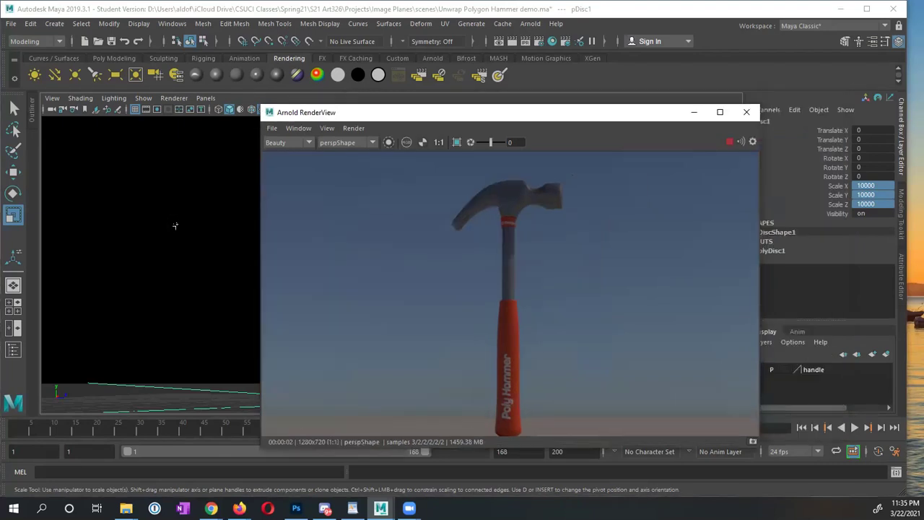
pyautogui.click(130, 235)
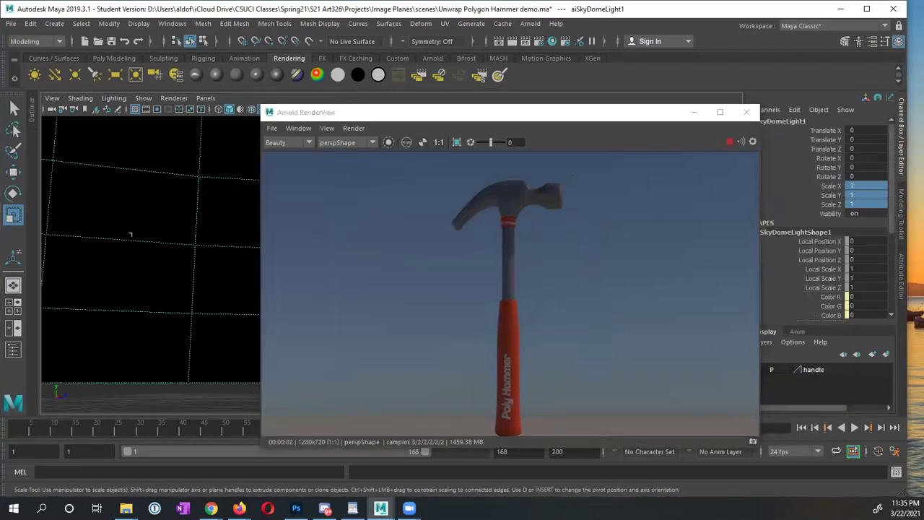
pyautogui.click(558, 112)
pyautogui.moveTo(558, 112); pyautogui.dragTo(440, 100)
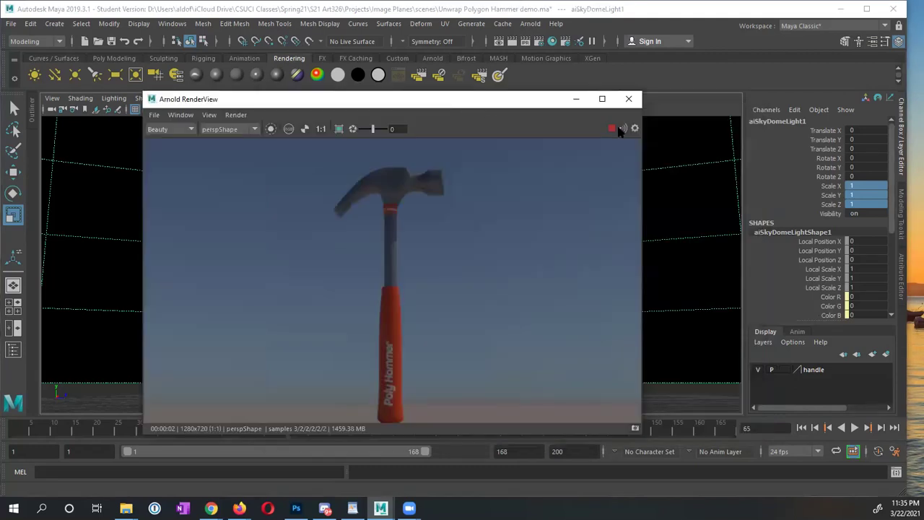
pyautogui.click(904, 271)
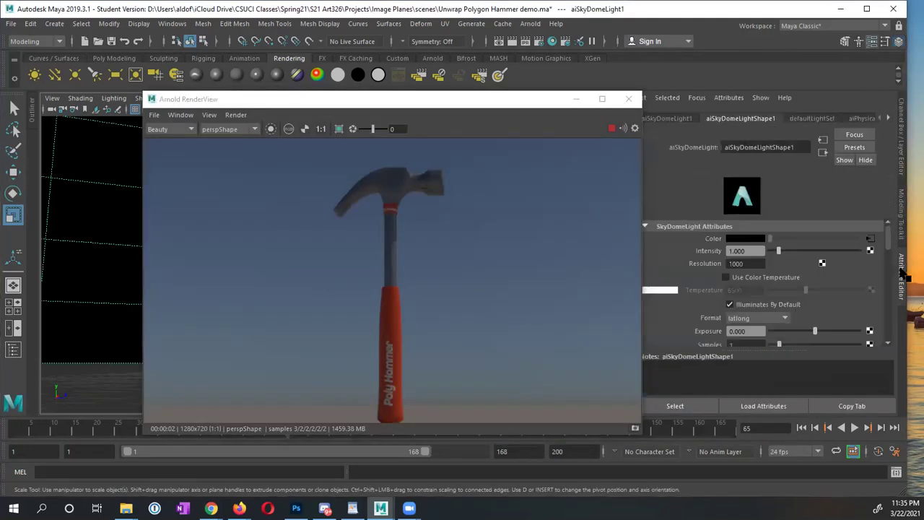
pyautogui.click(543, 105)
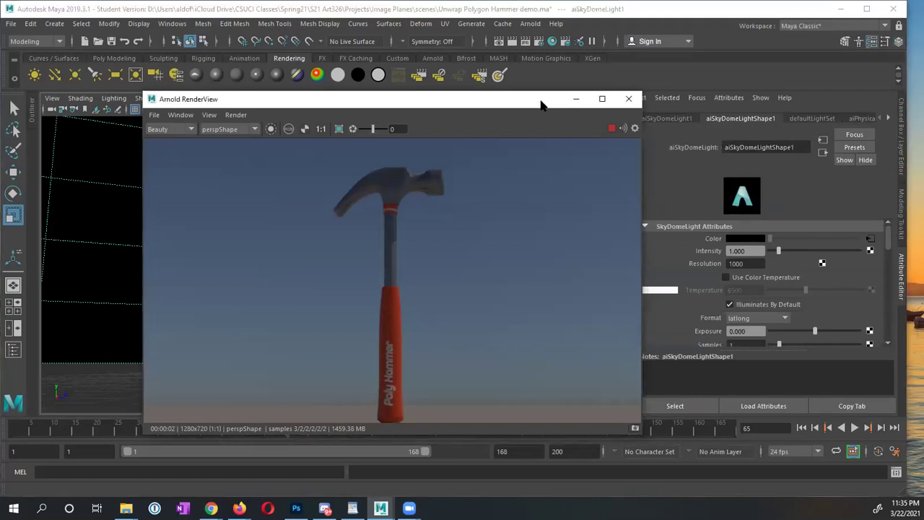
pyautogui.moveTo(540, 101); pyautogui.dragTo(500, 74)
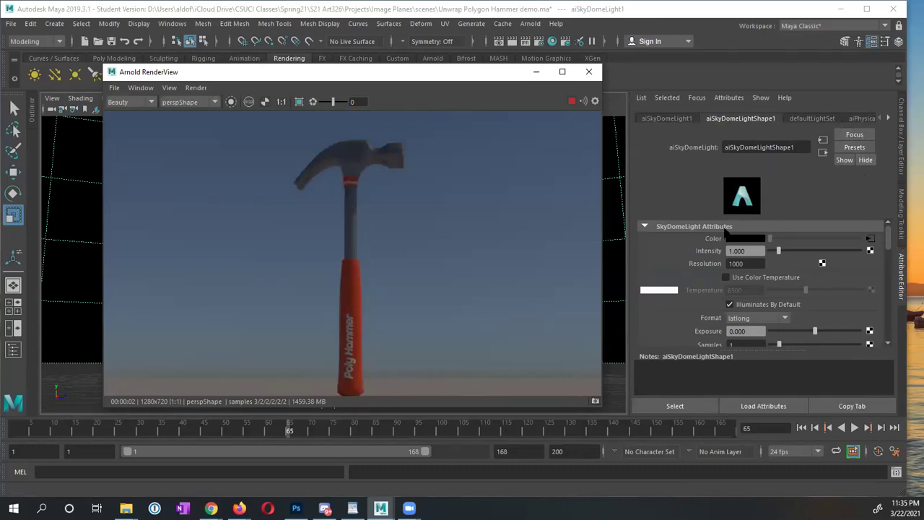
pyautogui.click(870, 239)
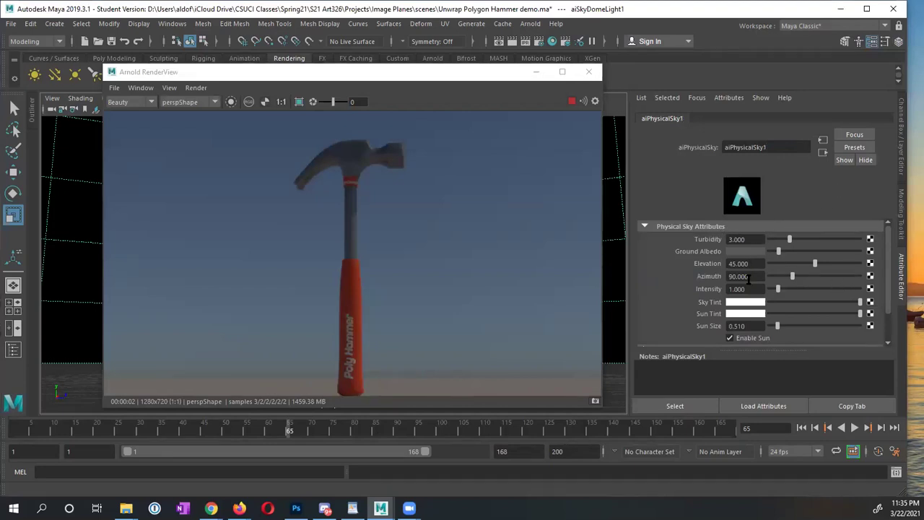
# Move the RenderView right and pull the camera back to frame the whole hammer
pyautogui.click(360, 75)
pyautogui.moveTo(359, 75); pyautogui.dragTo(526, 78)
pyautogui.moveTo(200, 227)
pyautogui.keyDown('alt'); pyautogui.mouseDown()
pyautogui.moveTo(208, 233)
pyautogui.moveTo(201, 235)
pyautogui.mouseUp(); pyautogui.keyUp('alt')
pyautogui.keyDown('alt'); pyautogui.moveTo(201, 234); pyautogui.dragTo(182, 237, button='right'); pyautogui.keyUp('alt')
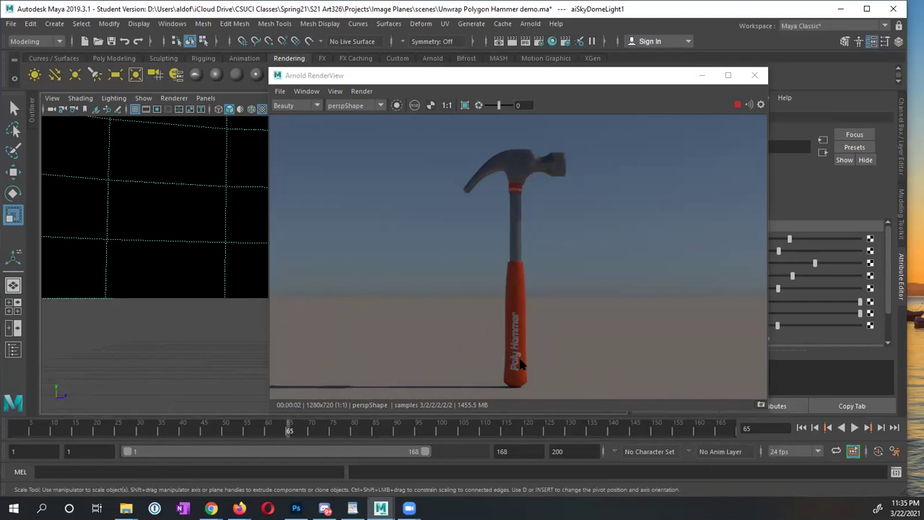
# Try the sun Elevation near the horizon and at 90, then settle it at about 57.857
pyautogui.click(645, 78)
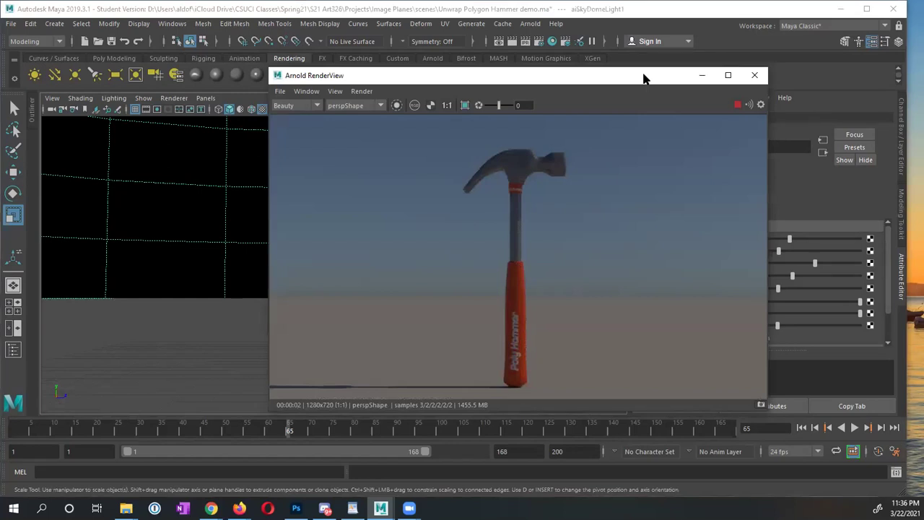
pyautogui.moveTo(645, 78); pyautogui.dragTo(496, 82)
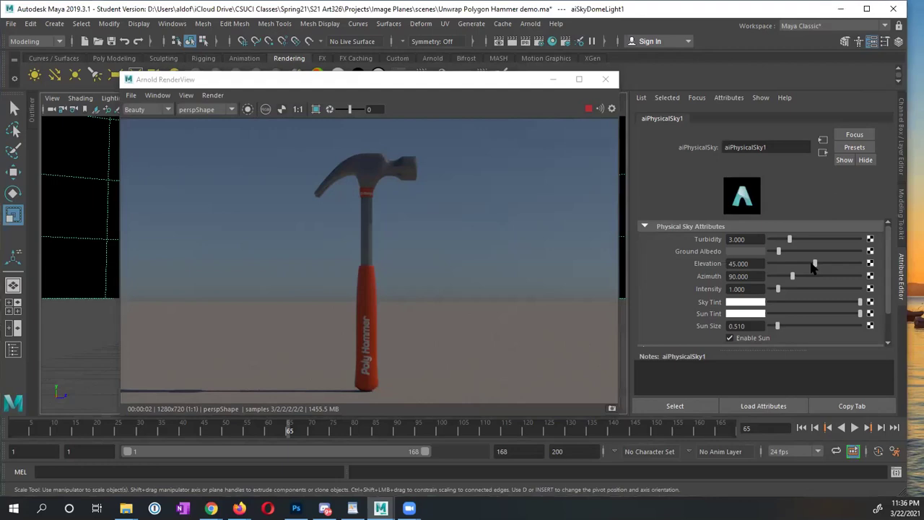
pyautogui.moveTo(814, 263); pyautogui.dragTo(773, 271)
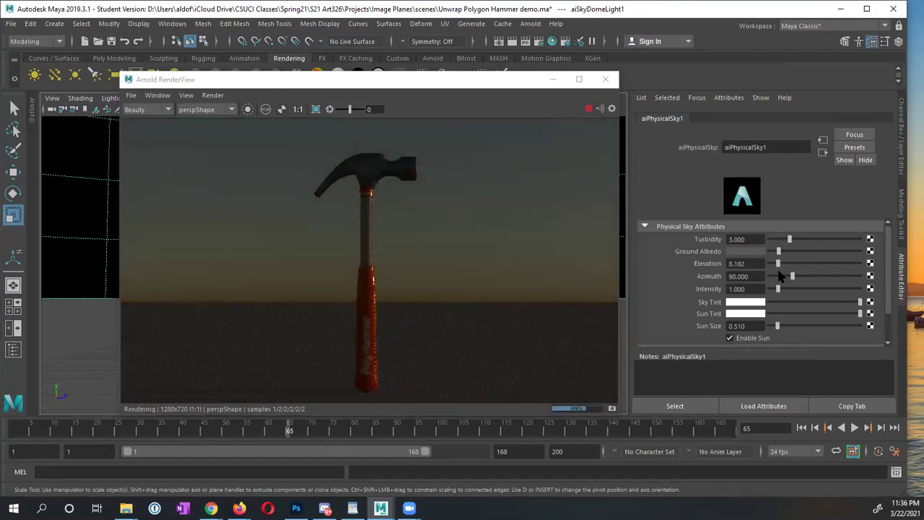
pyautogui.moveTo(774, 269); pyautogui.dragTo(871, 268)
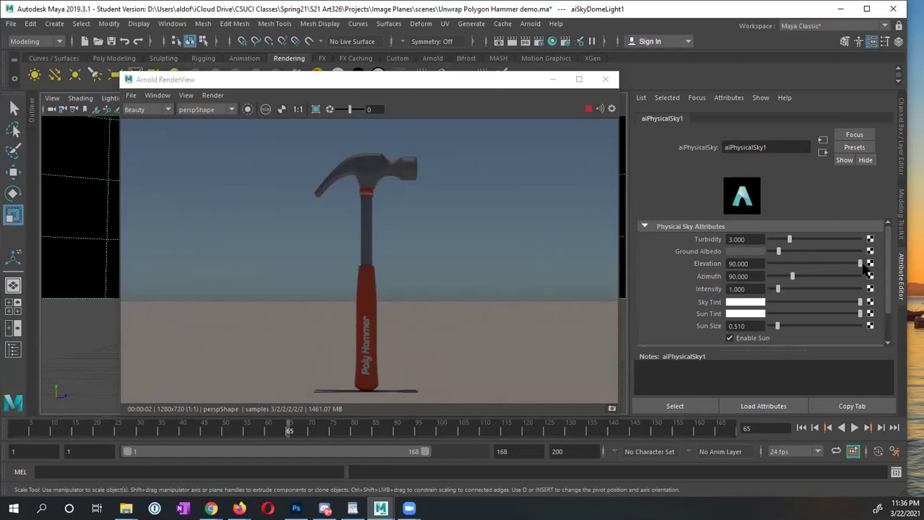
pyautogui.moveTo(864, 266); pyautogui.dragTo(825, 272)
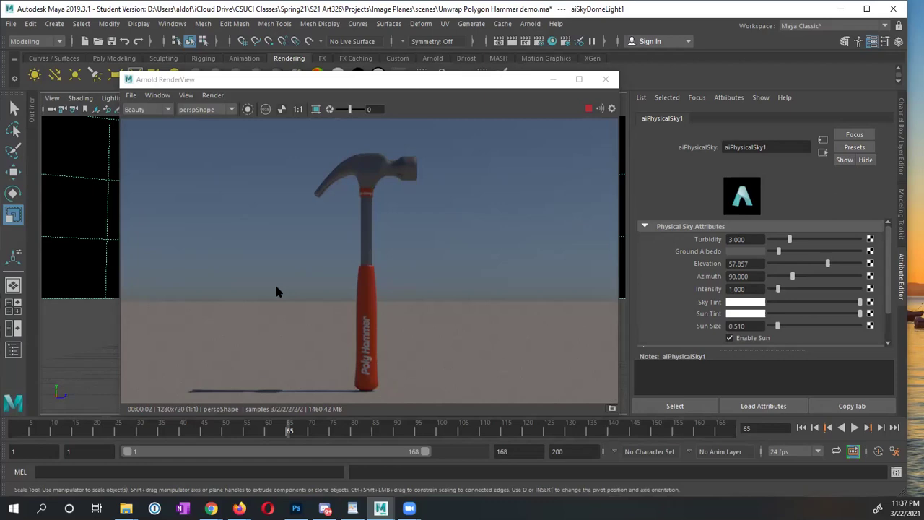
# Swing the aiPhysicalSky1 Azimuth from 90 to 240.779 so the hammer's shadow falls right
pyautogui.moveTo(792, 275); pyautogui.dragTo(810, 279)
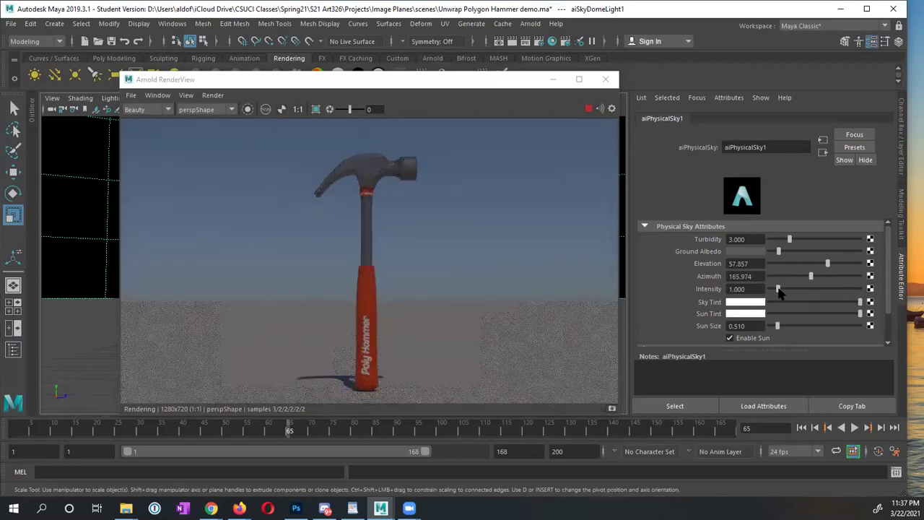
pyautogui.moveTo(811, 279); pyautogui.dragTo(827, 281)
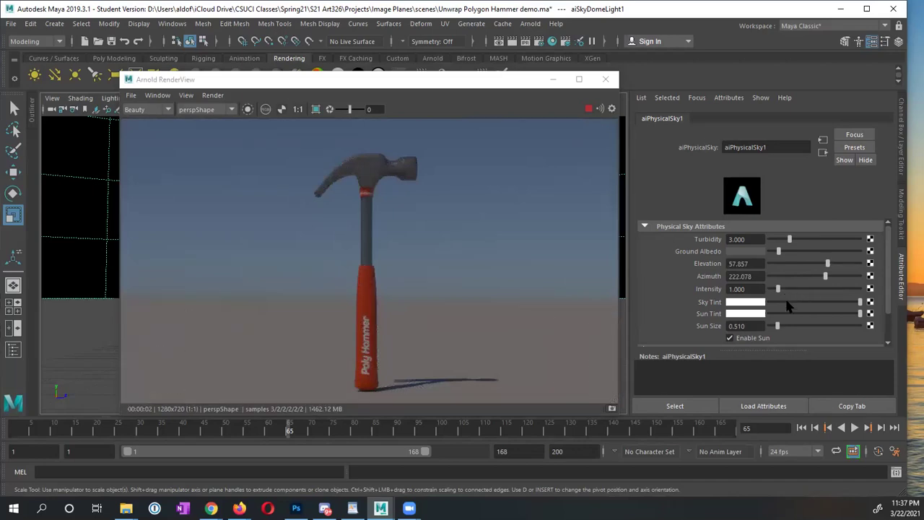
pyautogui.moveTo(825, 281); pyautogui.dragTo(830, 282)
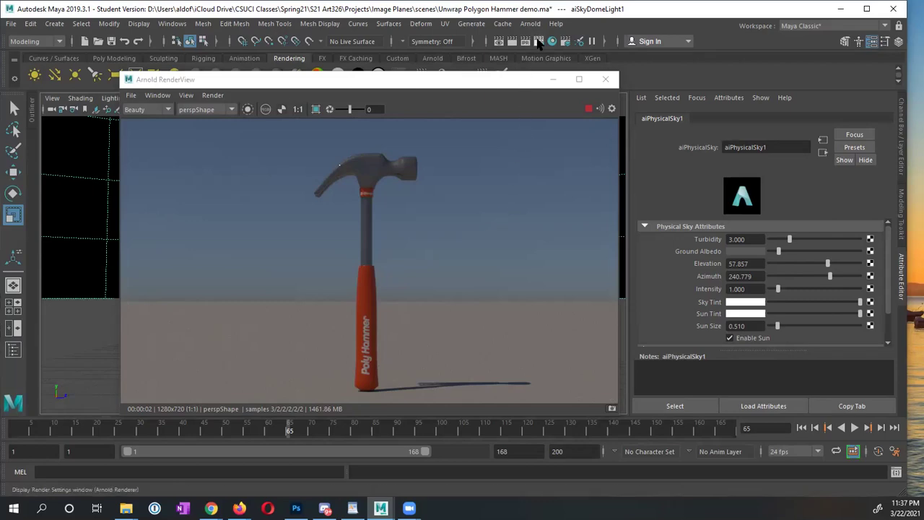
# Open Render Settings at the Arnold Renderer sampling options and reposition the window
pyautogui.click(538, 43)
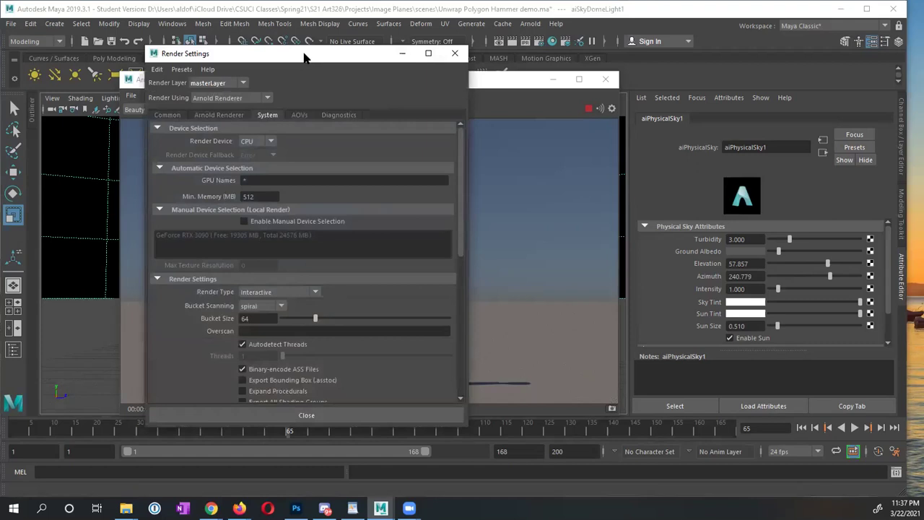
pyautogui.moveTo(304, 58); pyautogui.dragTo(306, 60)
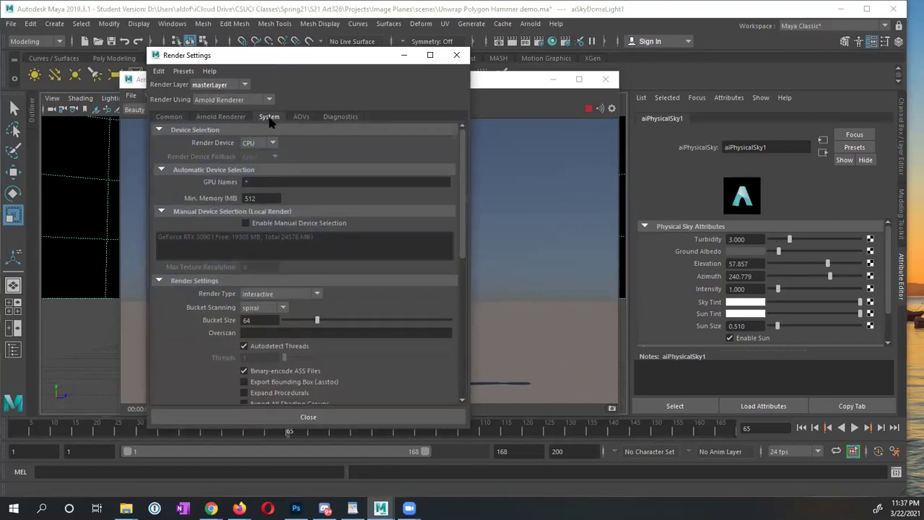
pyautogui.click(224, 118)
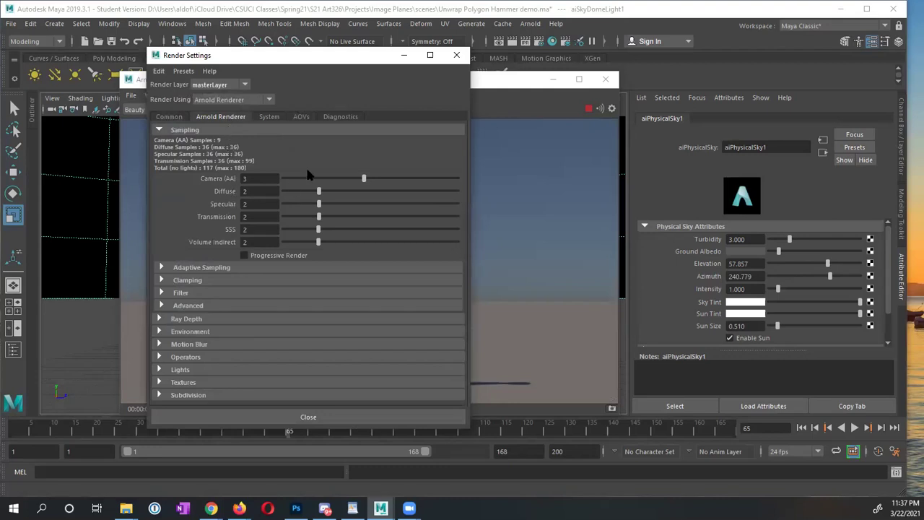
pyautogui.moveTo(340, 61); pyautogui.dragTo(666, 90)
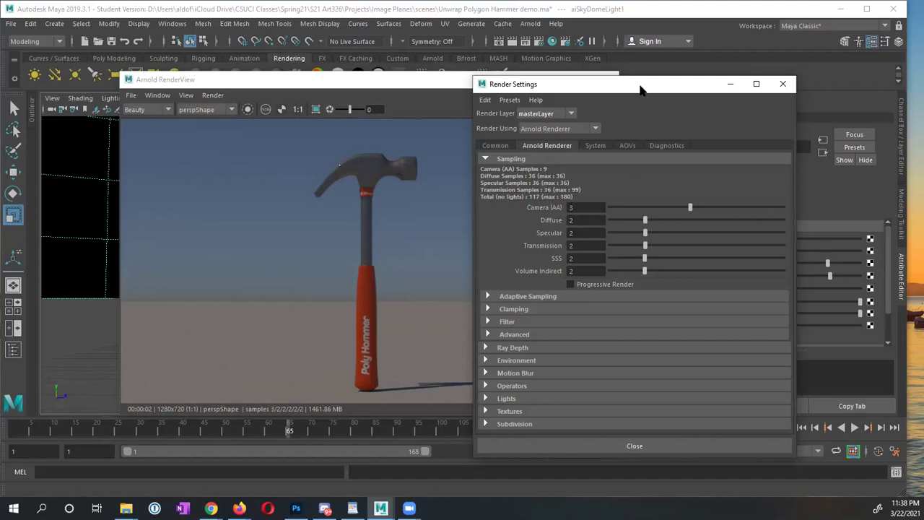
pyautogui.moveTo(639, 89); pyautogui.dragTo(393, 62)
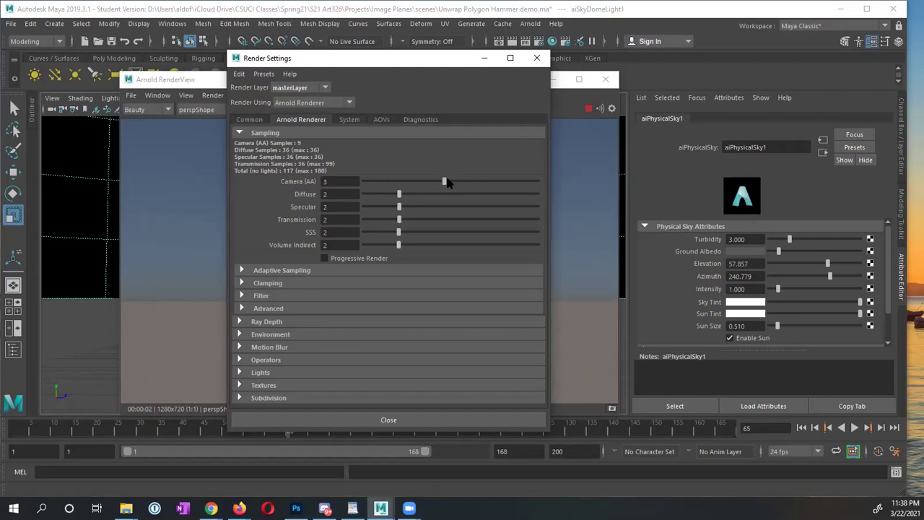
# Raise Camera (AA) samples from 3 to 4, then type 3 back in
pyautogui.click(445, 181)
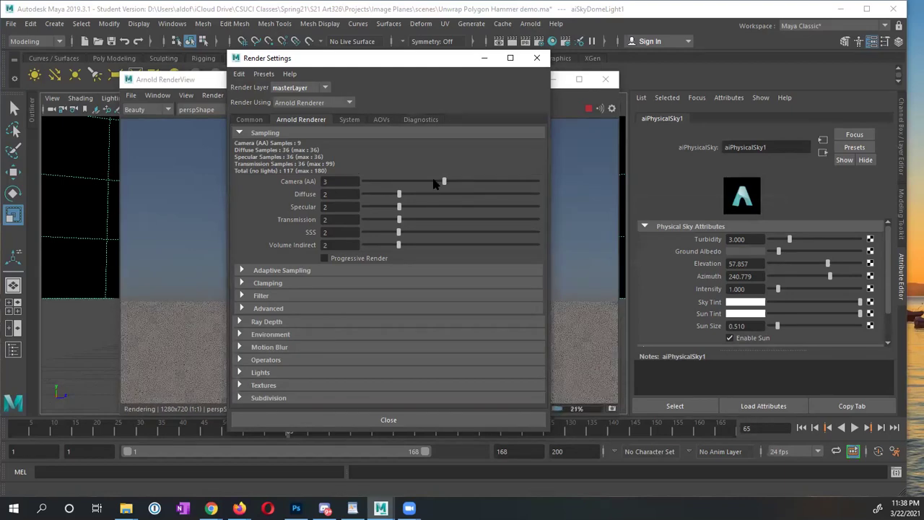
pyautogui.moveTo(446, 182); pyautogui.dragTo(458, 181)
pyautogui.moveTo(357, 63); pyautogui.dragTo(601, 70)
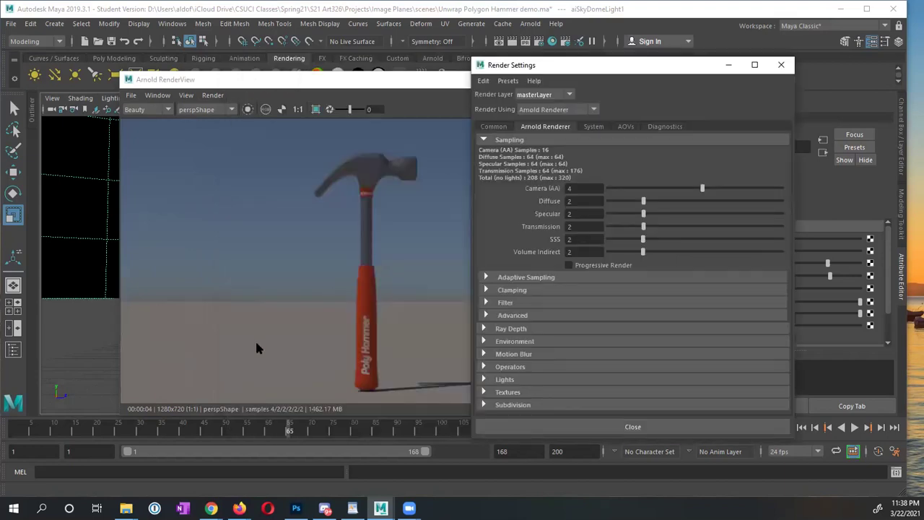
pyautogui.click(578, 188)
pyautogui.doubleClick(578, 189)
pyautogui.write('3')
# Enable Adaptive Sampling and re-enter 3 as the Camera (AA) value
pyautogui.click(485, 278)
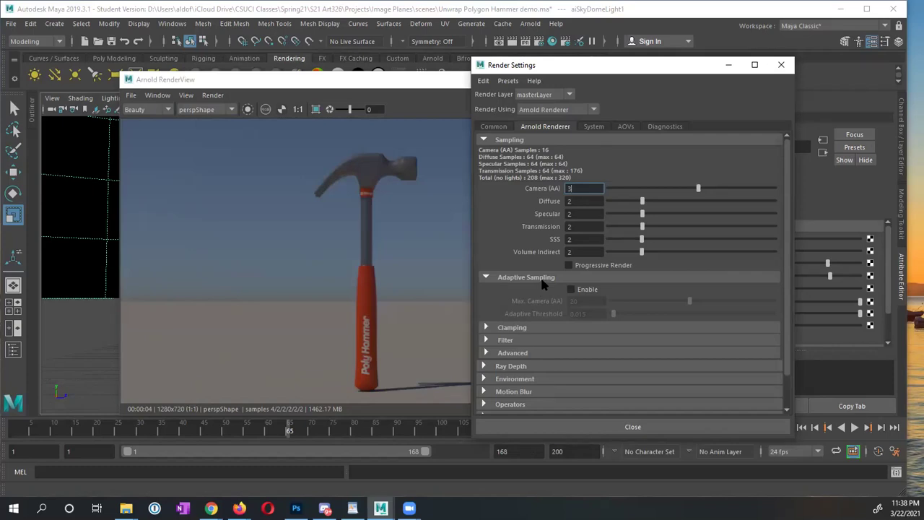
pyautogui.click(571, 289)
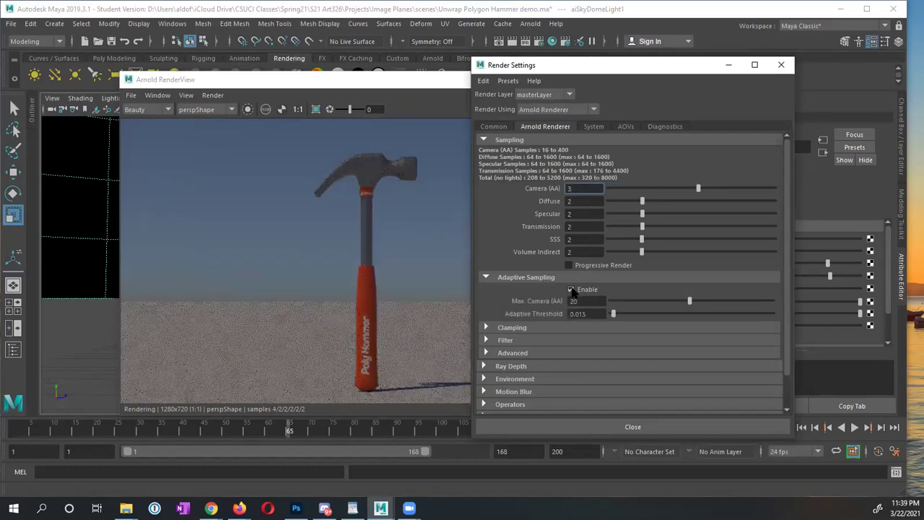
pyautogui.press('BackSpace')
pyautogui.write('3')
# Rearrange the Render Settings and RenderView windows and select the Max. Camera (AA) value
pyautogui.moveTo(582, 68); pyautogui.dragTo(689, 63)
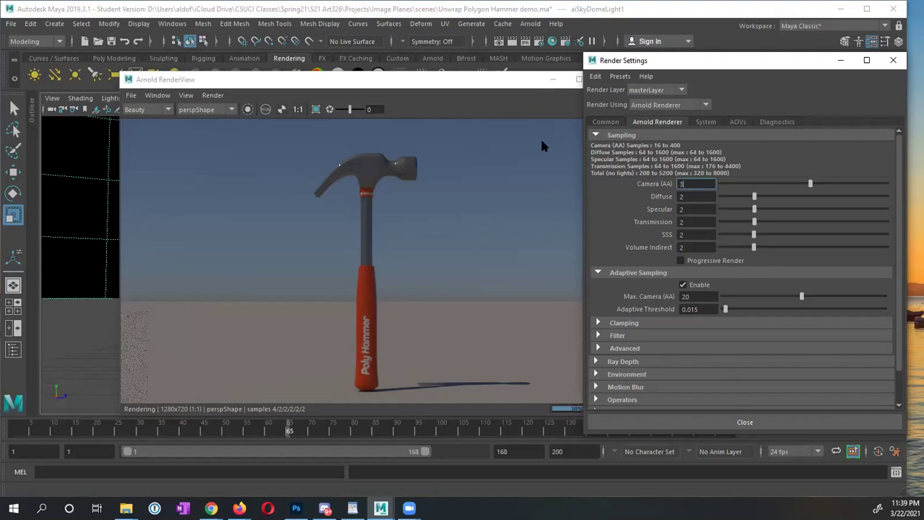
pyautogui.click(503, 85)
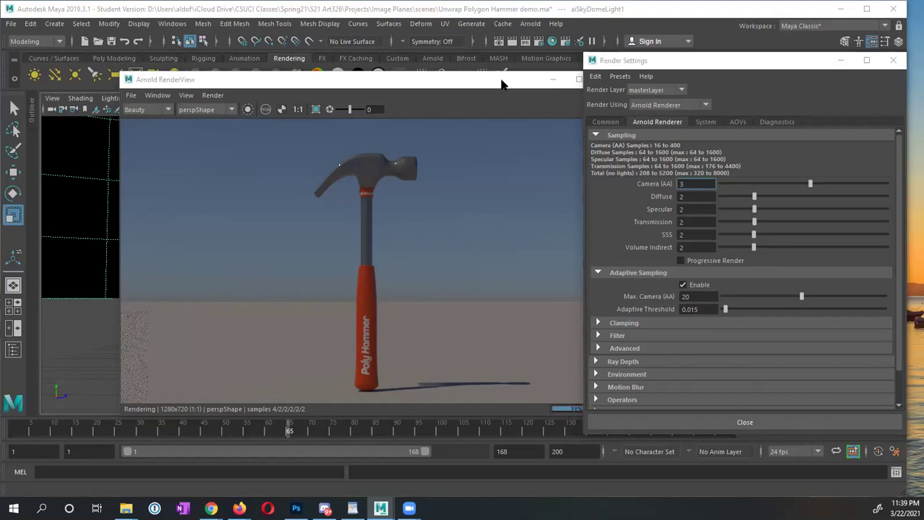
pyautogui.moveTo(503, 85); pyautogui.dragTo(459, 84)
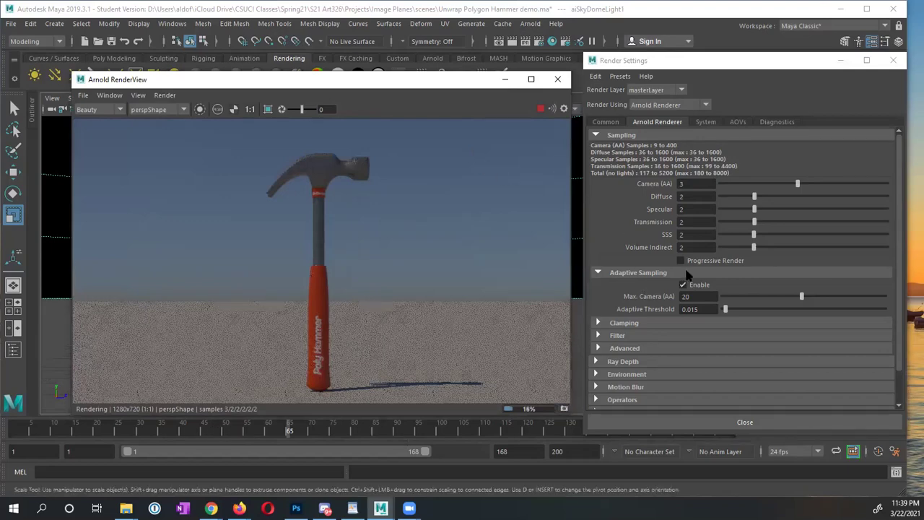
pyautogui.click(698, 297)
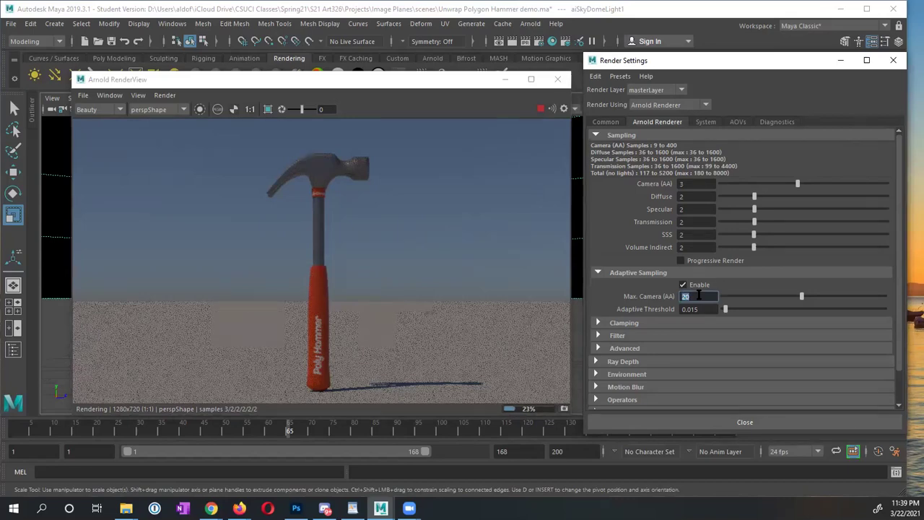
# Lower Max. Camera (AA) to 10, capping camera samples at 100
pyautogui.write('10')
pyautogui.press('Return')
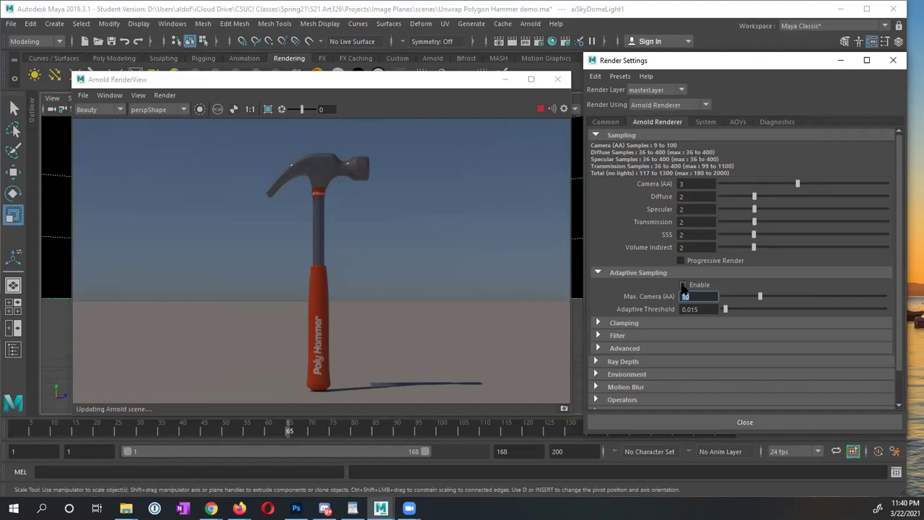
# Switch the Arnold Render Device to GPU, turning Adaptive Sampling off and back on
pyautogui.click(683, 285)
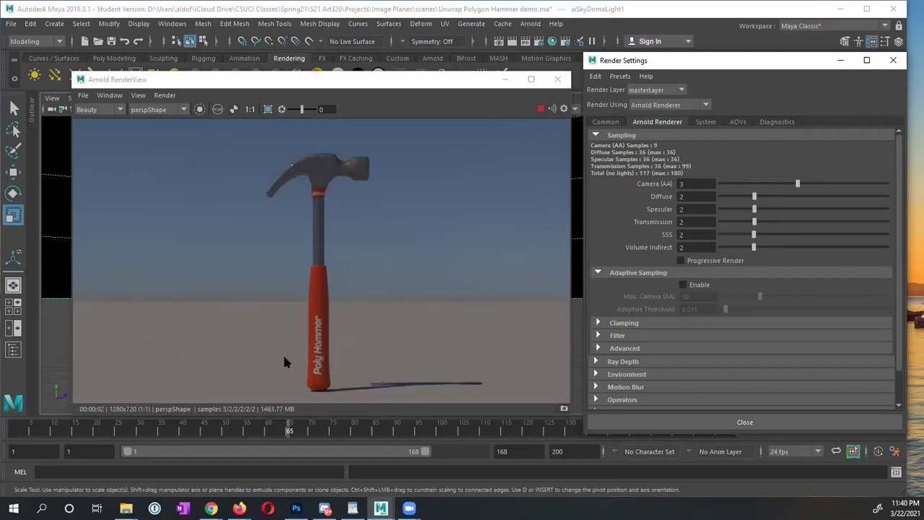
pyautogui.click(708, 124)
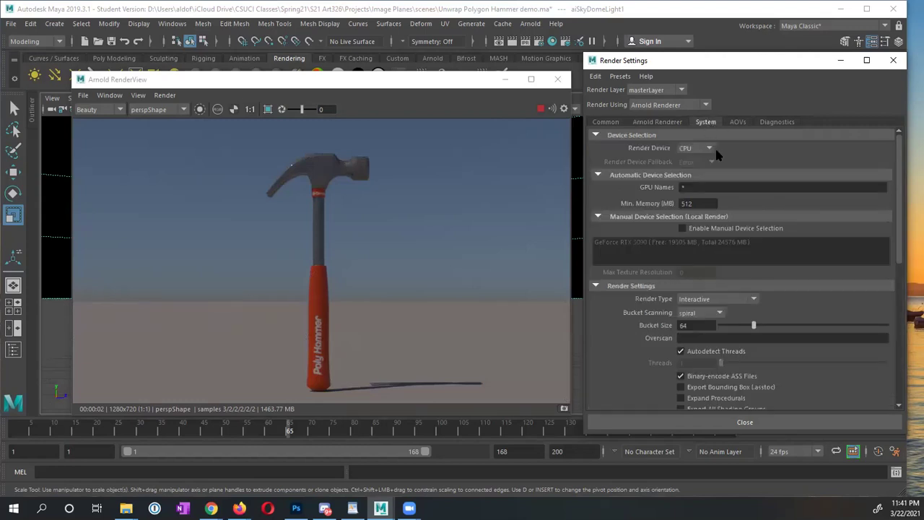
pyautogui.click(712, 149)
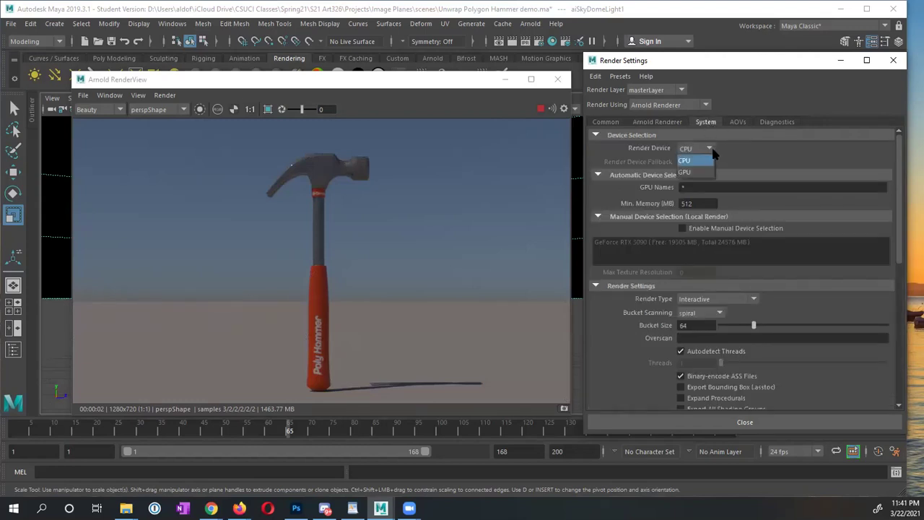
pyautogui.click(697, 175)
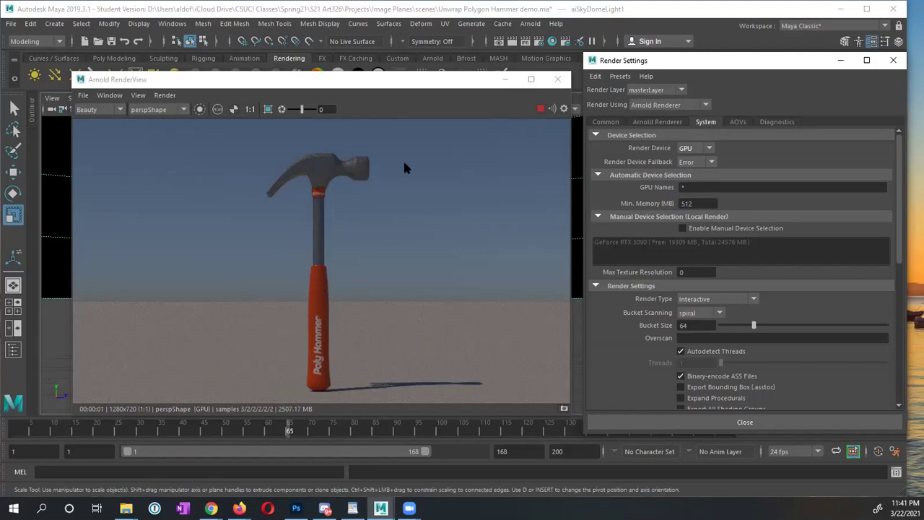
pyautogui.click(676, 124)
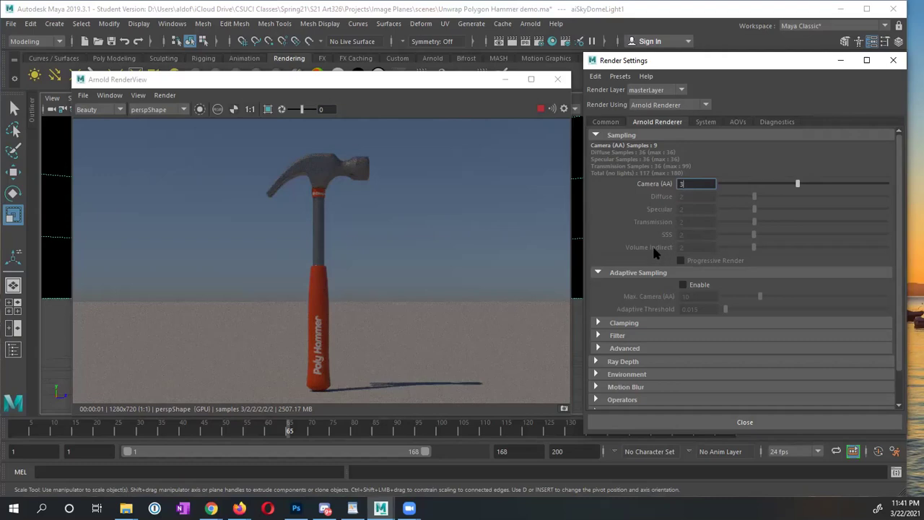
pyautogui.click(683, 285)
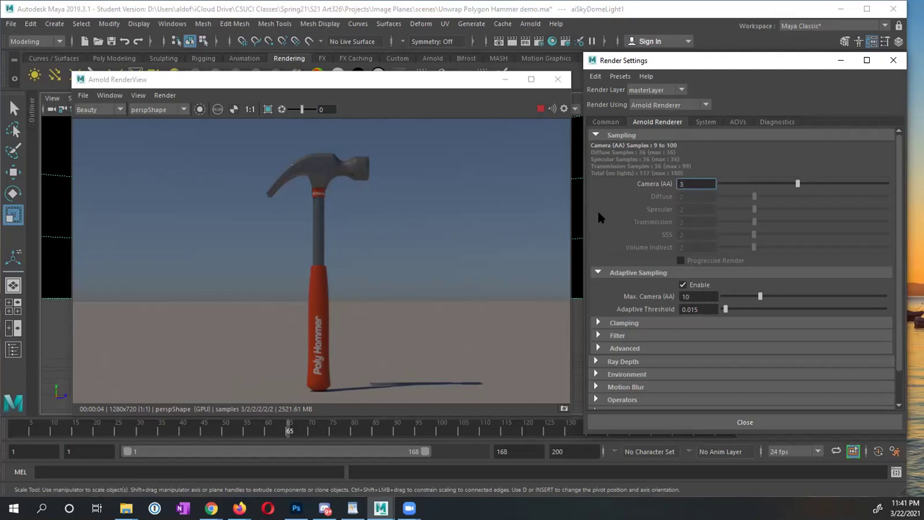
# Commit the Camera (AA) value of 3 by clicking out of the field
pyautogui.click(338, 315)
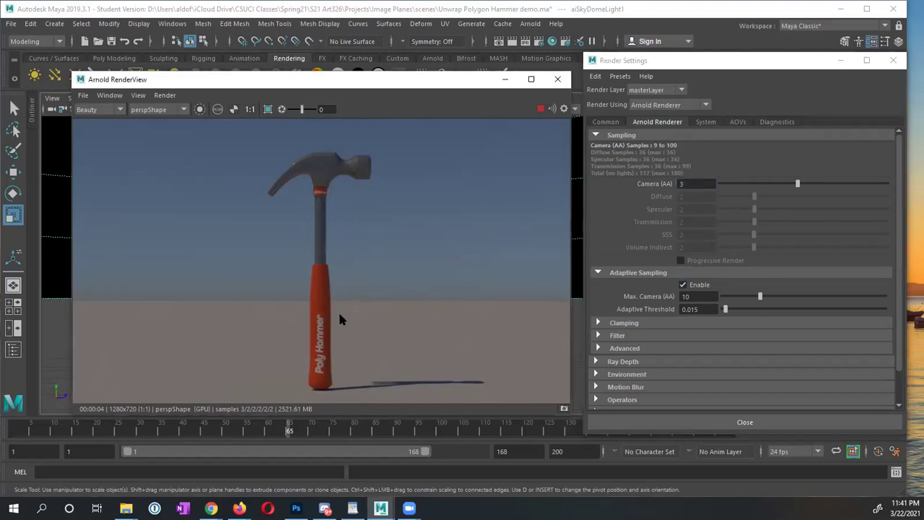
# Move the RenderView aside and bring the perspective camera close onto the hammer handle
pyautogui.moveTo(357, 77); pyautogui.dragTo(357, 85)
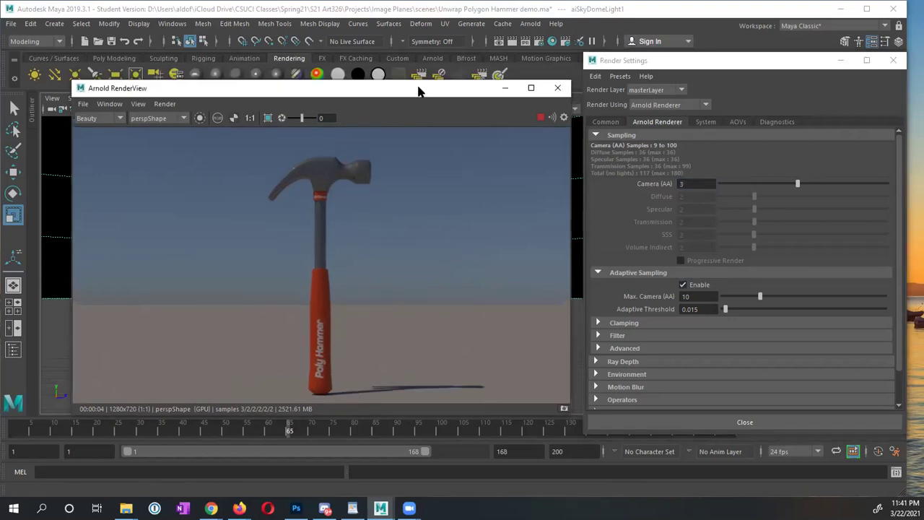
pyautogui.moveTo(422, 90); pyautogui.dragTo(682, 77)
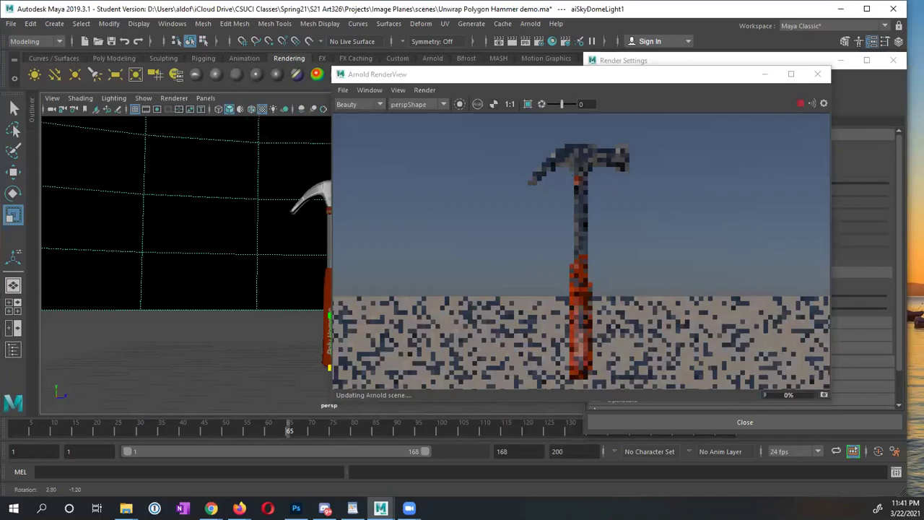
pyautogui.keyDown('alt'); pyautogui.moveTo(288, 231); pyautogui.dragTo(353, 233); pyautogui.keyUp('alt')
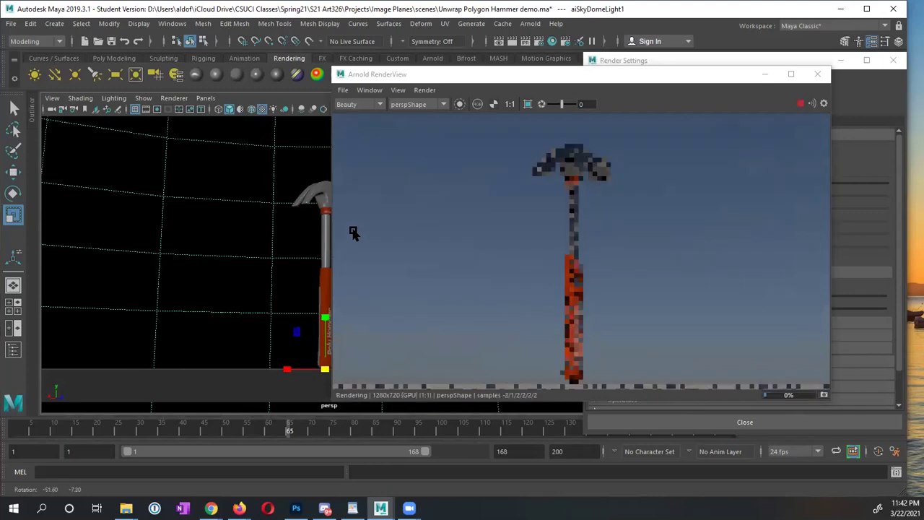
pyautogui.keyDown('alt'); pyautogui.moveTo(353, 233); pyautogui.dragTo(227, 239, button='middle'); pyautogui.keyUp('alt')
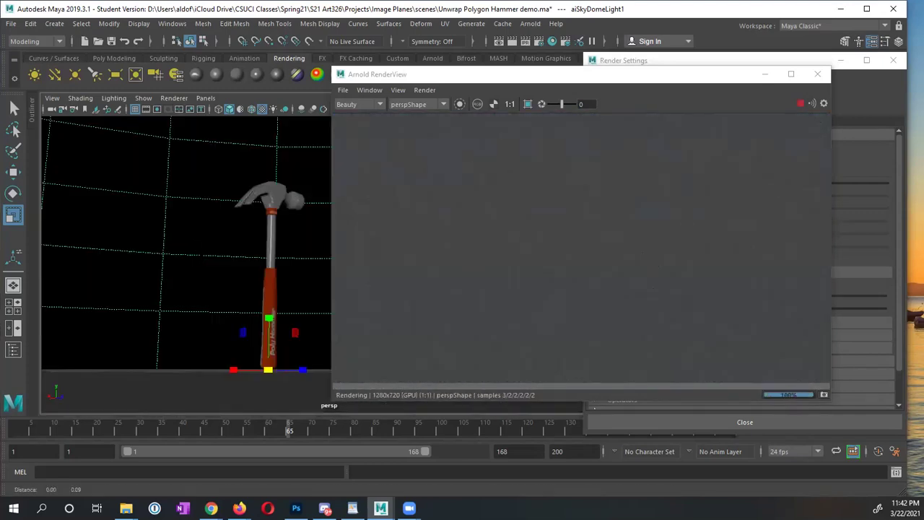
pyautogui.keyDown('alt'); pyautogui.moveTo(227, 239); pyautogui.dragTo(277, 258, button='right'); pyautogui.keyUp('alt')
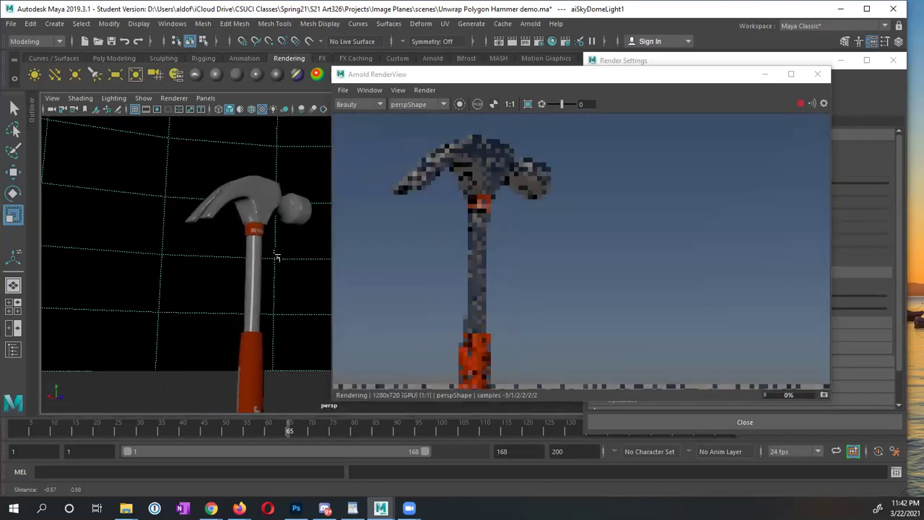
pyautogui.keyDown('alt'); pyautogui.moveTo(276, 258); pyautogui.dragTo(297, 258, button='middle'); pyautogui.keyUp('alt')
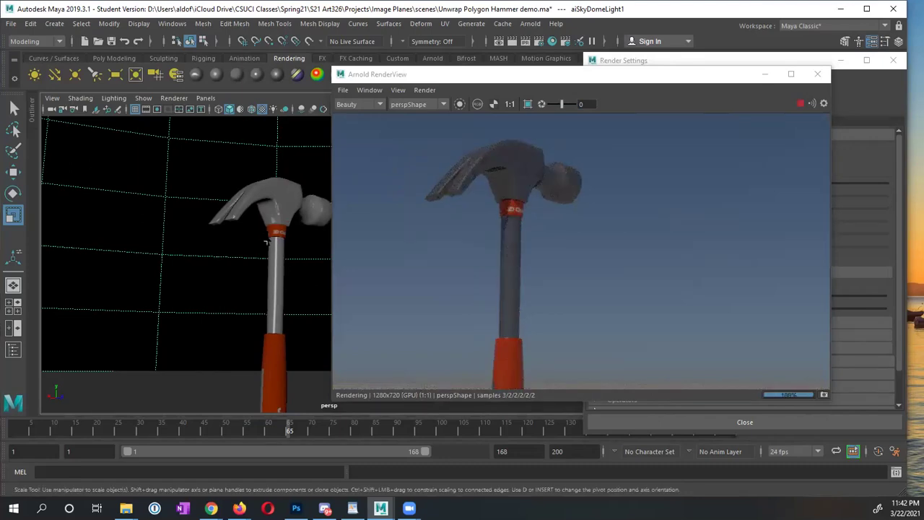
pyautogui.keyDown('alt'); pyautogui.moveTo(265, 242); pyautogui.dragTo(281, 408); pyautogui.keyUp('alt')
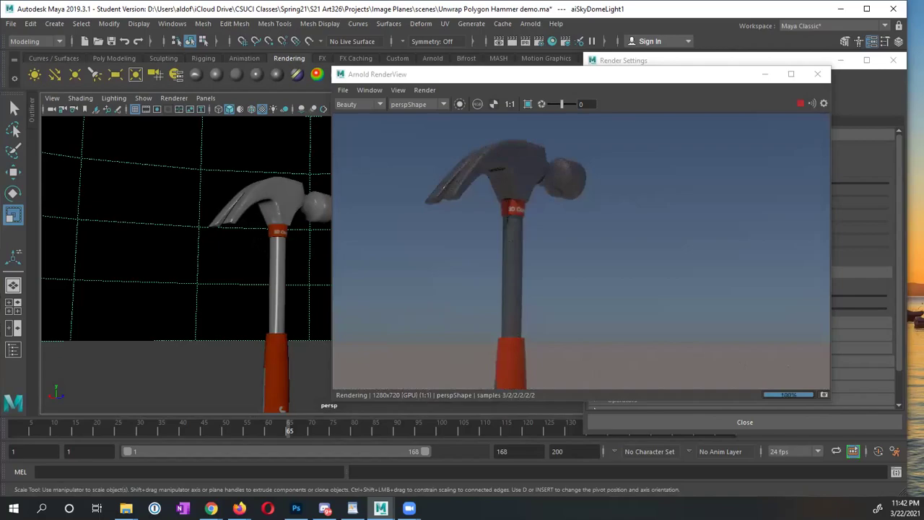
pyautogui.keyDown('alt'); pyautogui.moveTo(229, 302); pyautogui.dragTo(291, 248); pyautogui.keyUp('alt')
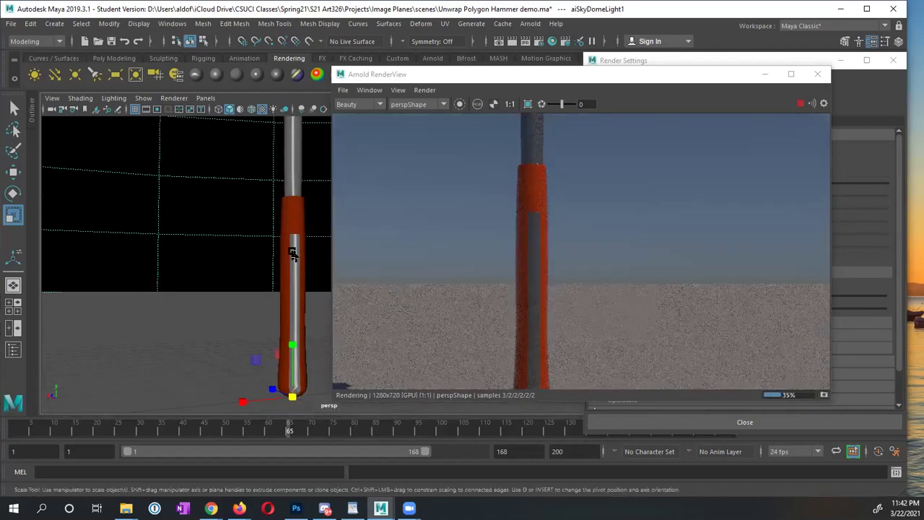
# Select a face on the handle grip and assign aiStandardSurface1 to it in Hypershade
pyautogui.keyDown('alt'); pyautogui.moveTo(288, 294); pyautogui.dragTo(300, 219); pyautogui.keyUp('alt')
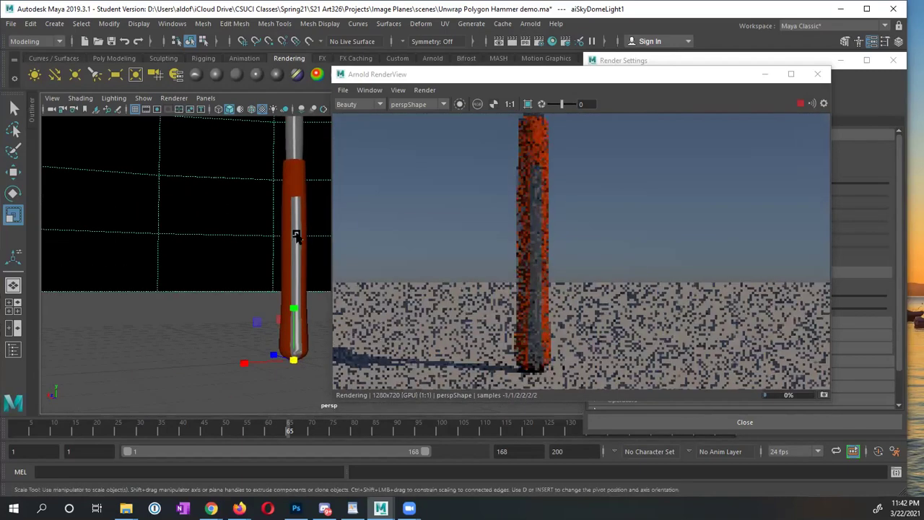
pyautogui.click(292, 246)
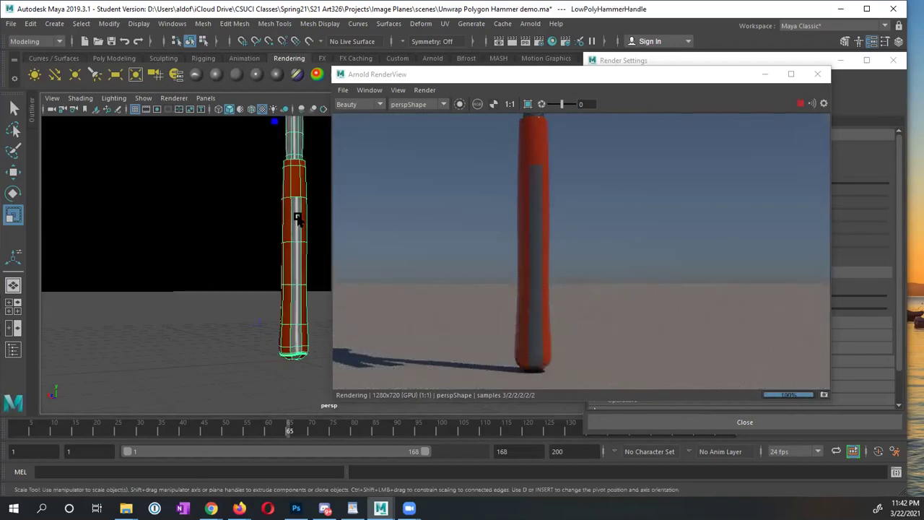
pyautogui.rightClick(297, 219)
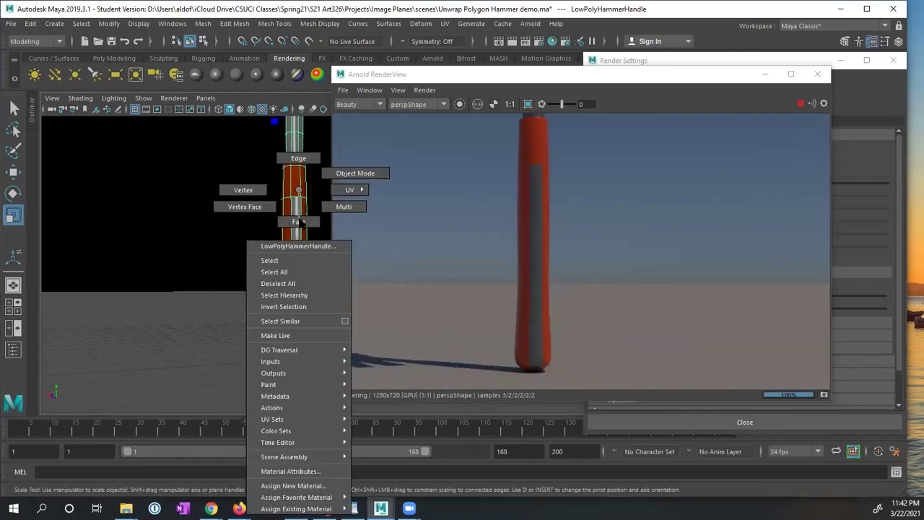
pyautogui.click(298, 222)
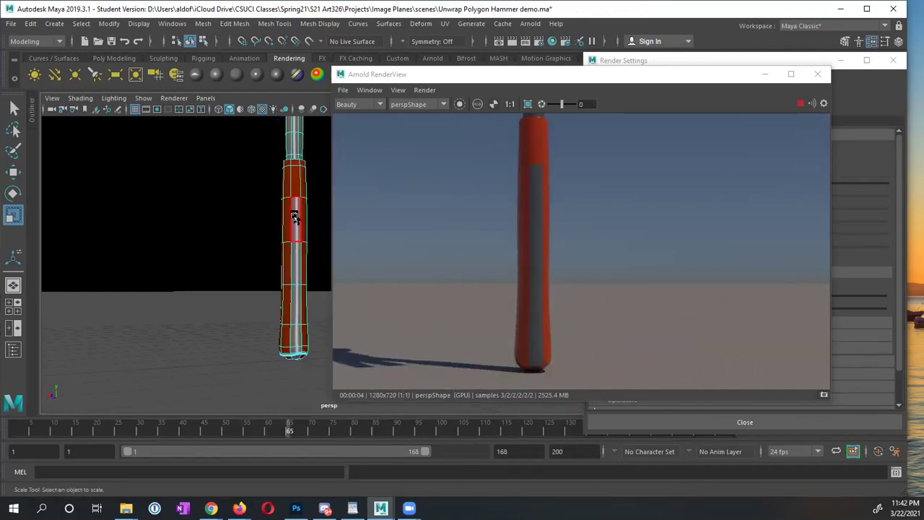
pyautogui.click(296, 239)
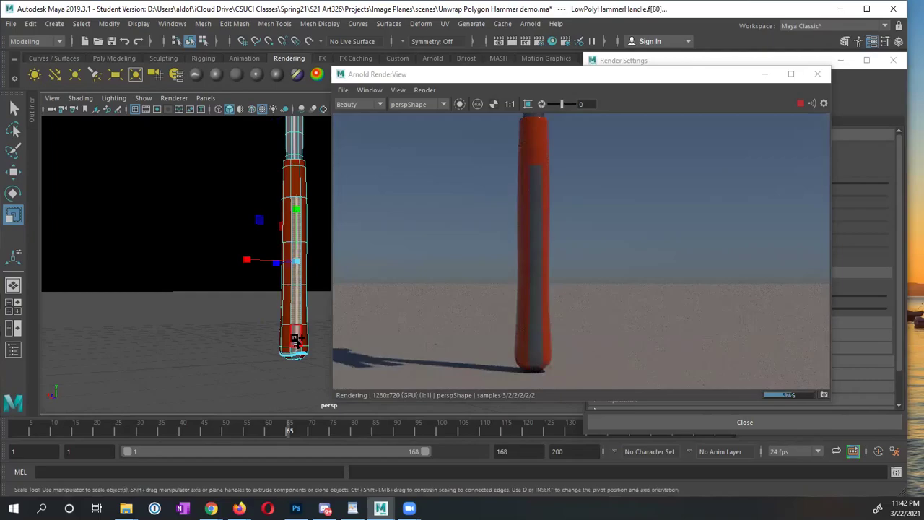
pyautogui.scroll(4, 259, 347)
pyautogui.scroll(-3, 259, 345)
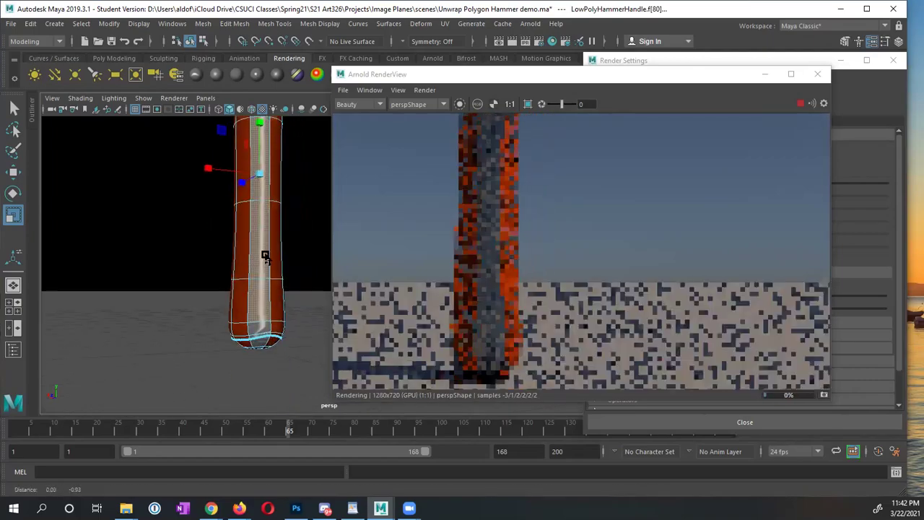
pyautogui.scroll(3, 264, 257)
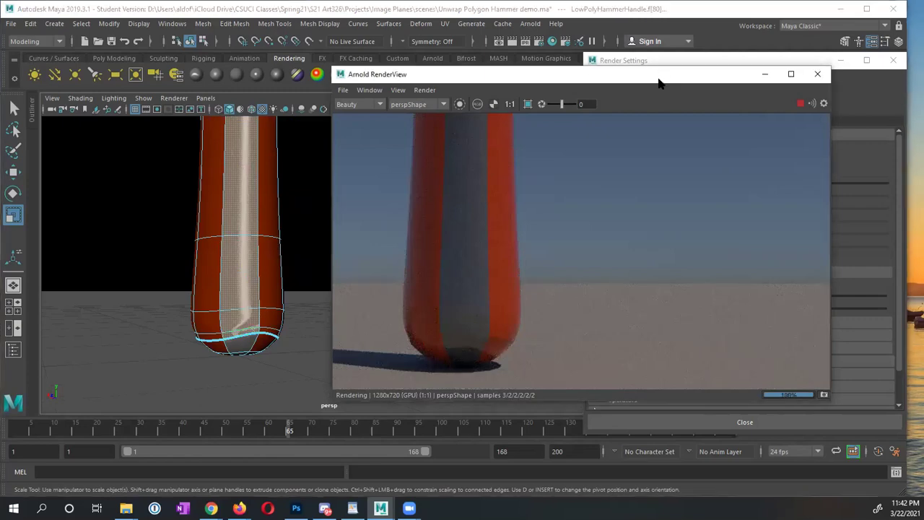
pyautogui.click(552, 41)
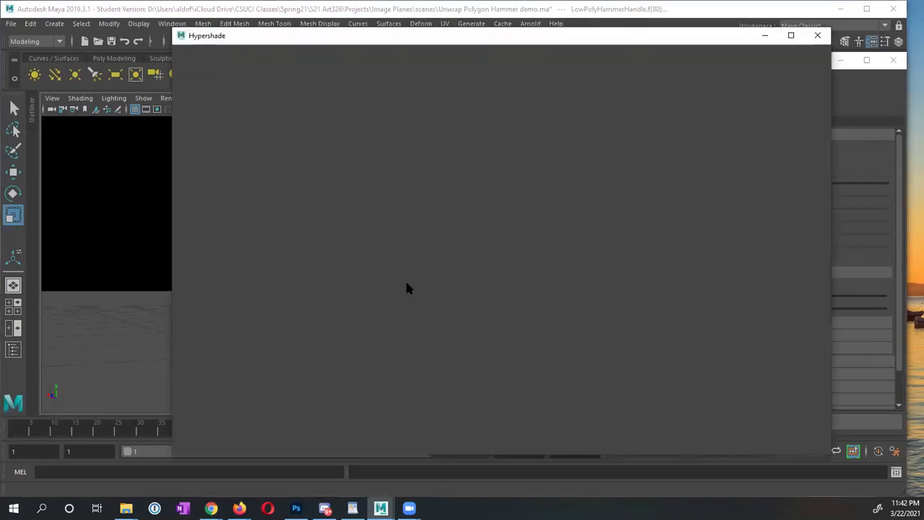
pyautogui.moveTo(194, 128); pyautogui.dragTo(195, 94, button='right')
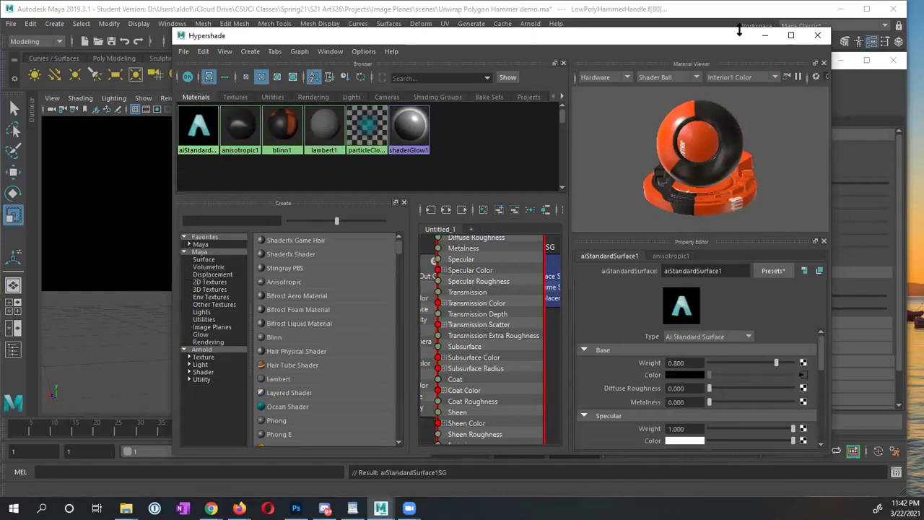
pyautogui.click(817, 35)
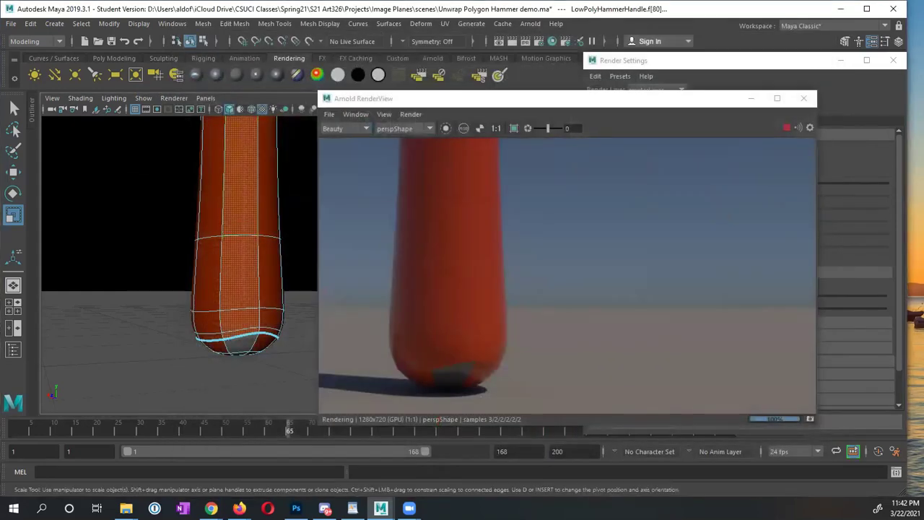
# Select the handle's bottom-cap faces and assign aiStandardSurface1 to them
pyautogui.click(264, 318)
pyautogui.keyDown('alt'); pyautogui.moveTo(261, 322); pyautogui.dragTo(232, 319); pyautogui.keyUp('alt')
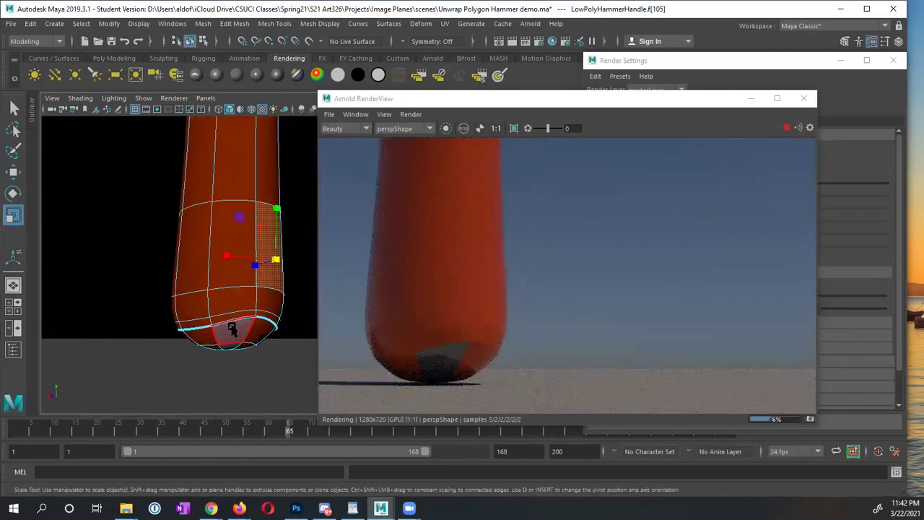
pyautogui.click(230, 338)
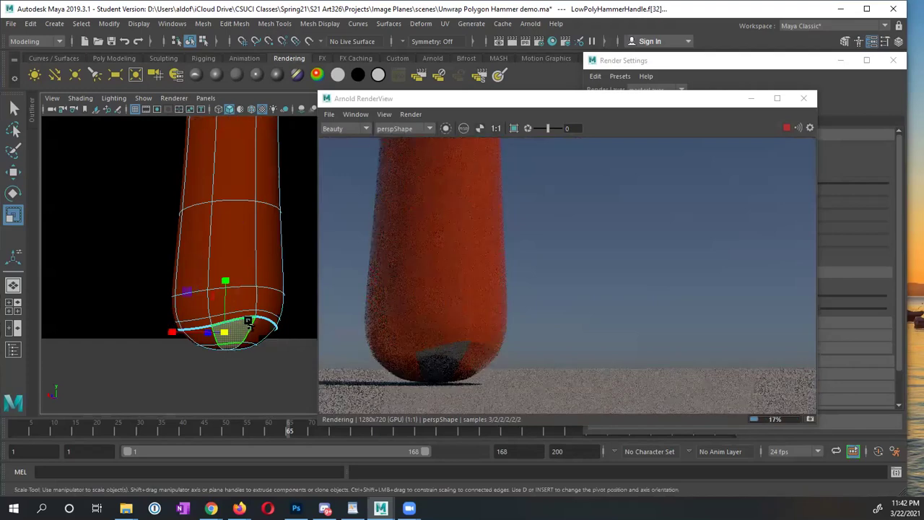
pyautogui.keyDown('shift'); pyautogui.click(235, 169); pyautogui.keyUp('shift')
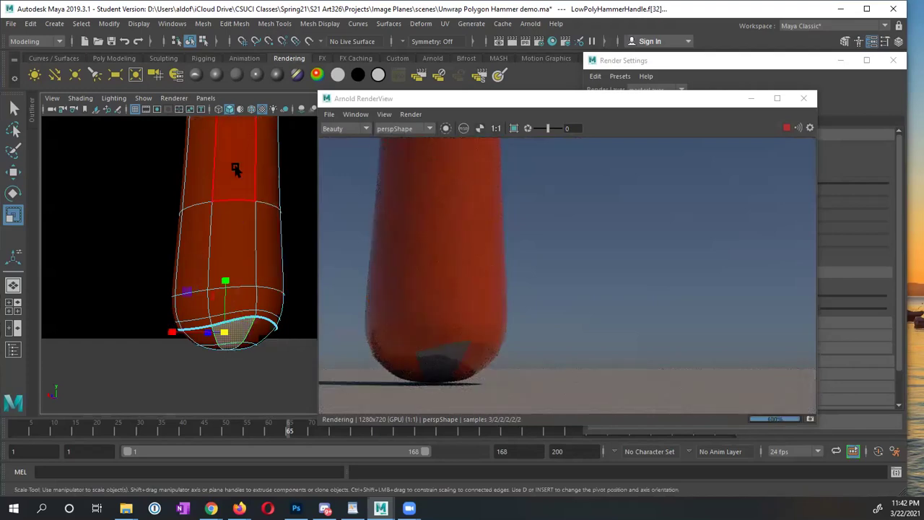
pyautogui.click(552, 41)
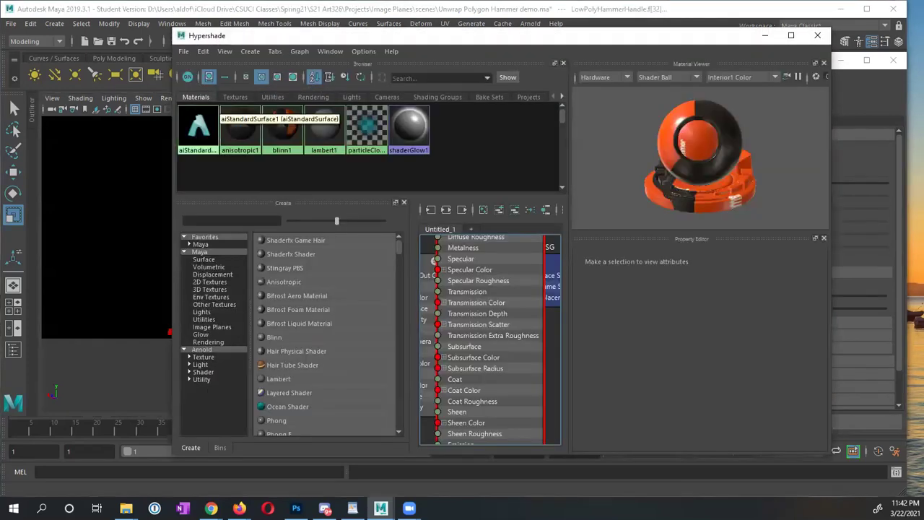
pyautogui.moveTo(201, 126); pyautogui.dragTo(207, 94, button='right')
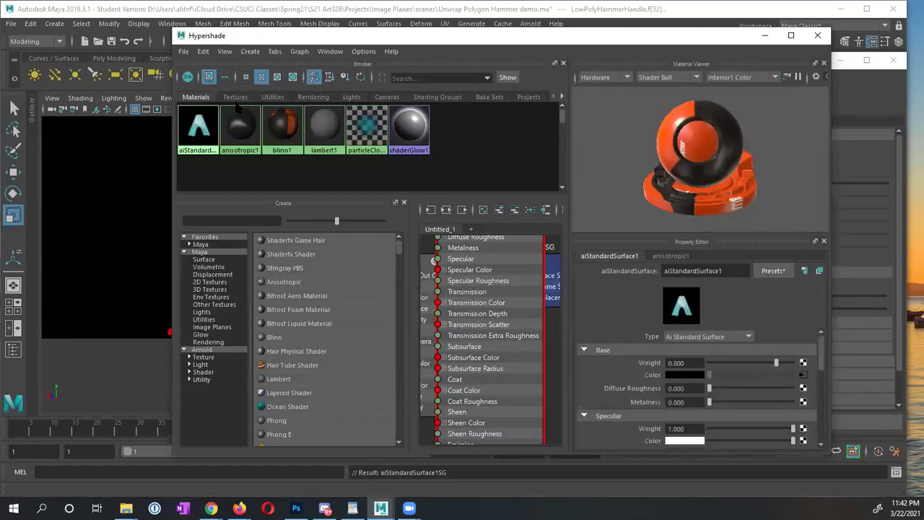
pyautogui.click(817, 35)
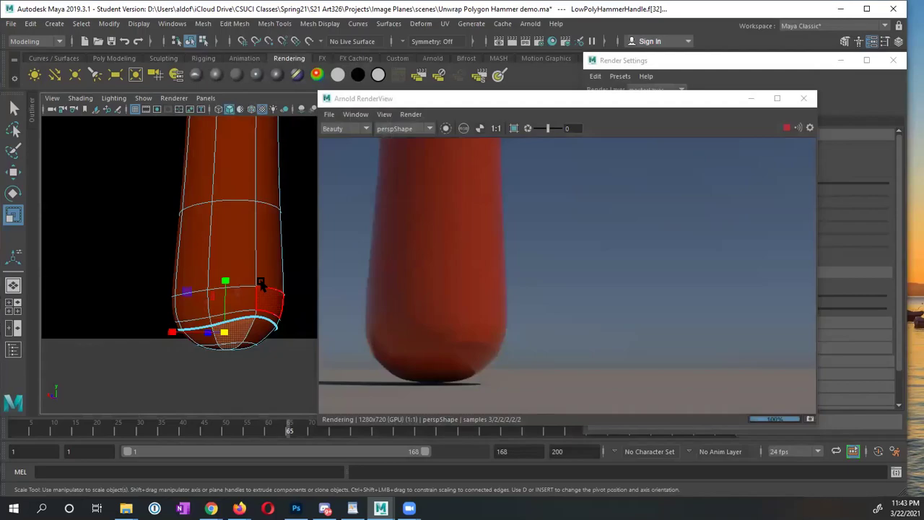
pyautogui.keyDown('alt'); pyautogui.moveTo(264, 327); pyautogui.dragTo(227, 231); pyautogui.keyUp('alt')
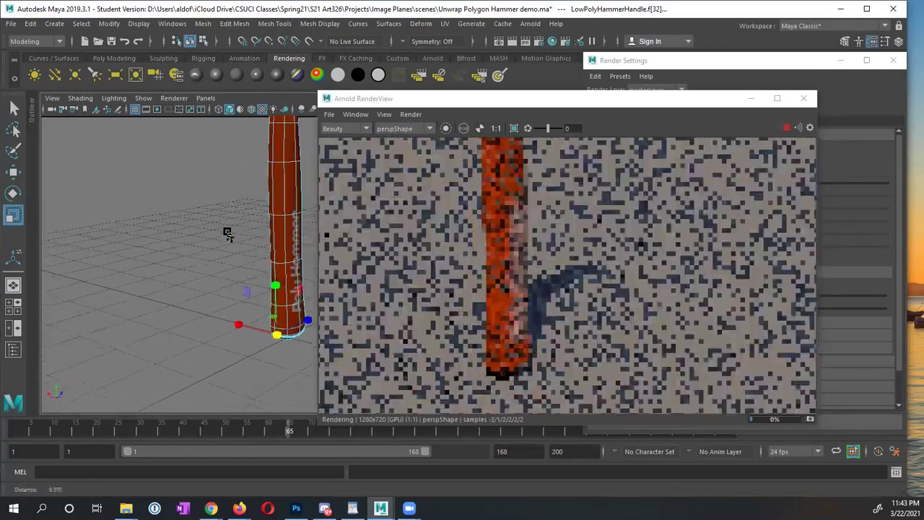
# Move the RenderView right, pull the camera back to frame the whole hammer, and select the sky dome
pyautogui.click(456, 100)
pyautogui.moveTo(522, 97); pyautogui.dragTo(602, 92)
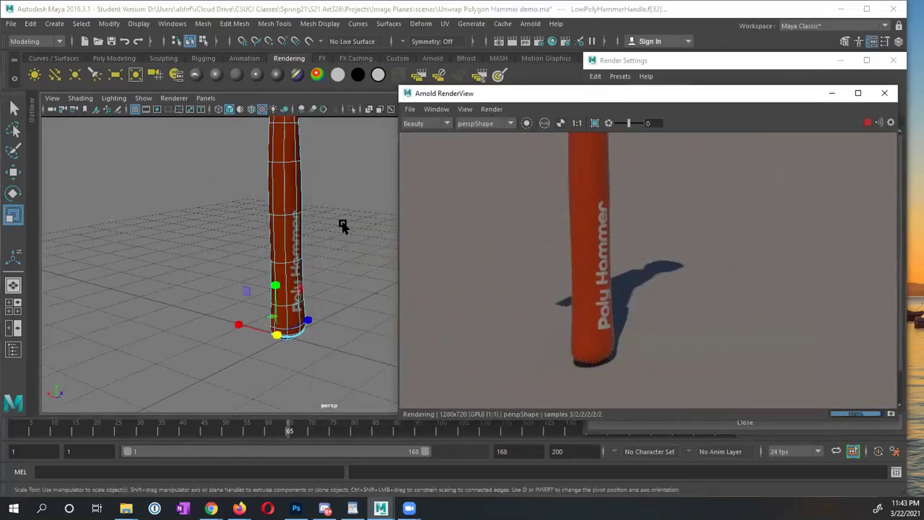
pyautogui.keyDown('alt'); pyautogui.moveTo(345, 227); pyautogui.dragTo(289, 238); pyautogui.keyUp('alt')
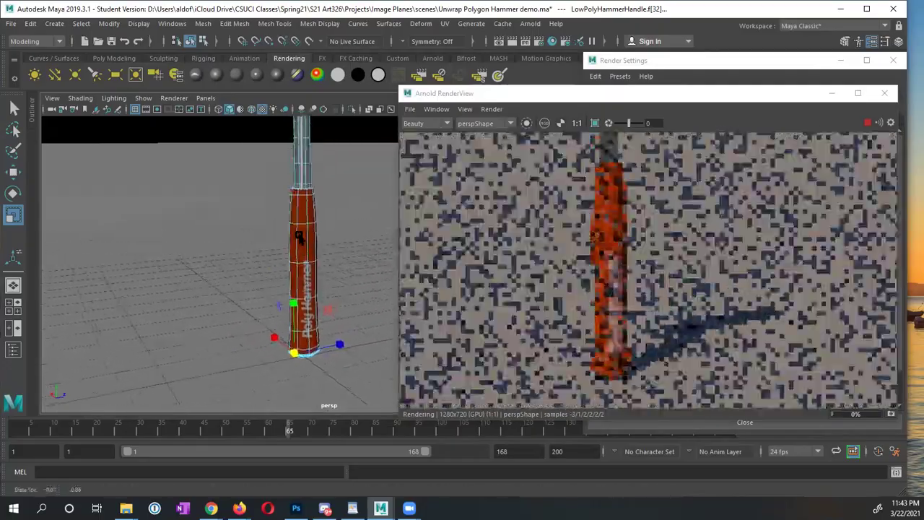
pyautogui.keyDown('alt'); pyautogui.moveTo(289, 238); pyautogui.dragTo(260, 248, button='right'); pyautogui.keyUp('alt')
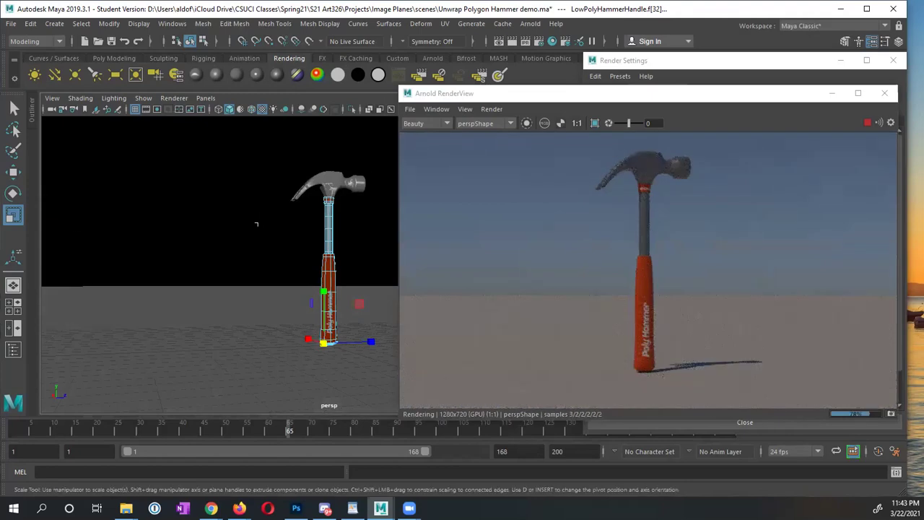
pyautogui.click(256, 224)
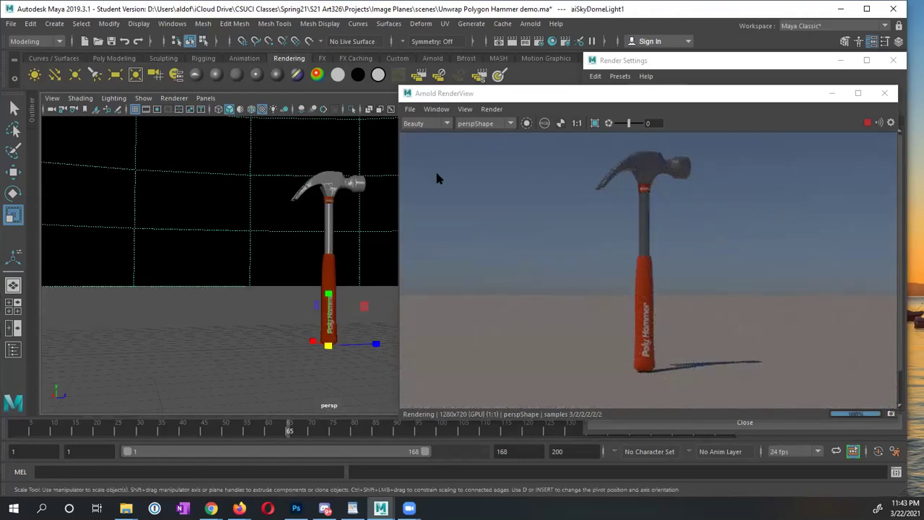
# Browse the Arnold menu without choosing anything, then shift the RenderView window left
pyautogui.click(530, 23)
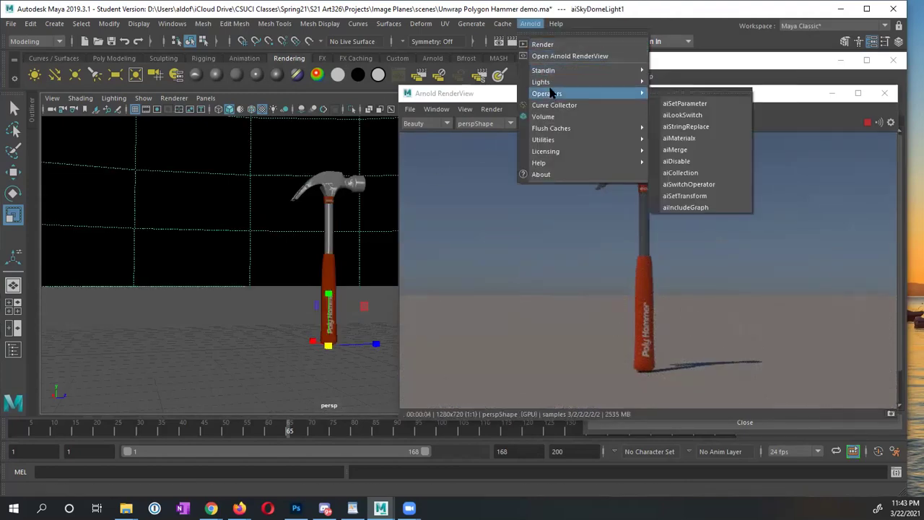
pyautogui.moveTo(555, 84)
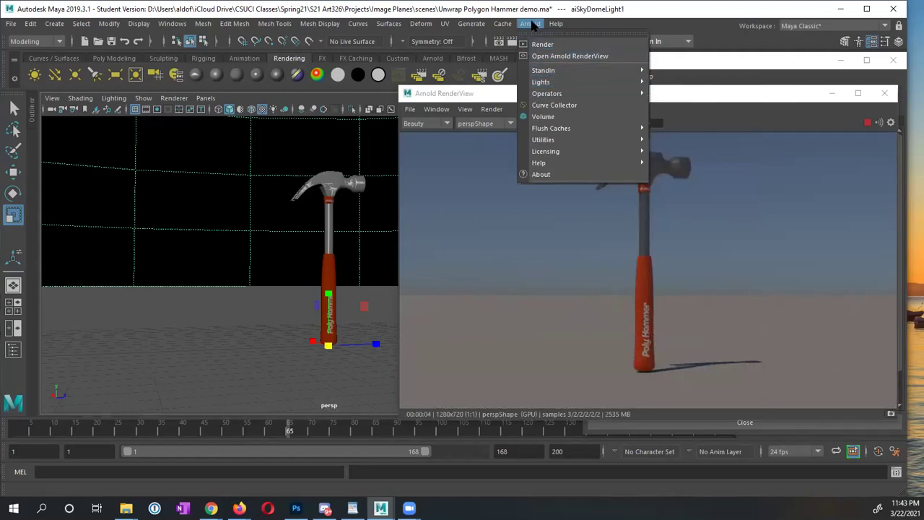
pyautogui.click(531, 25)
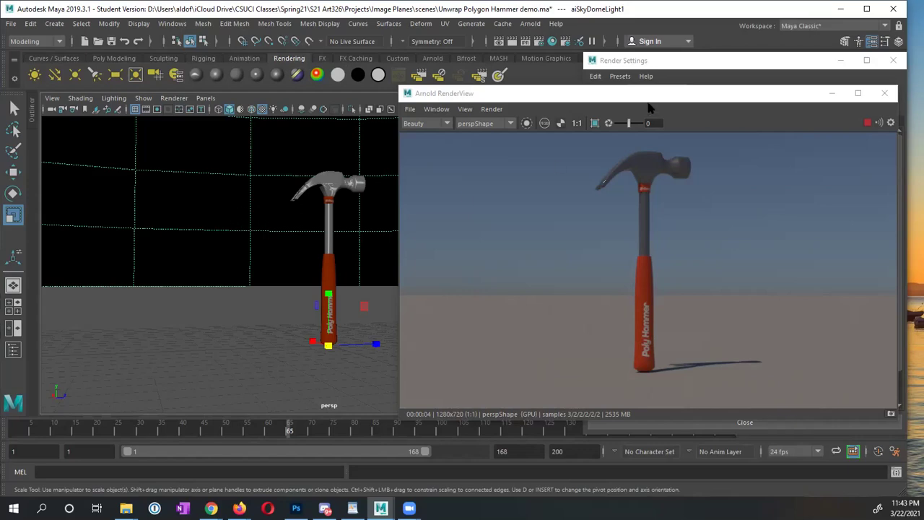
pyautogui.moveTo(634, 100); pyautogui.dragTo(306, 101)
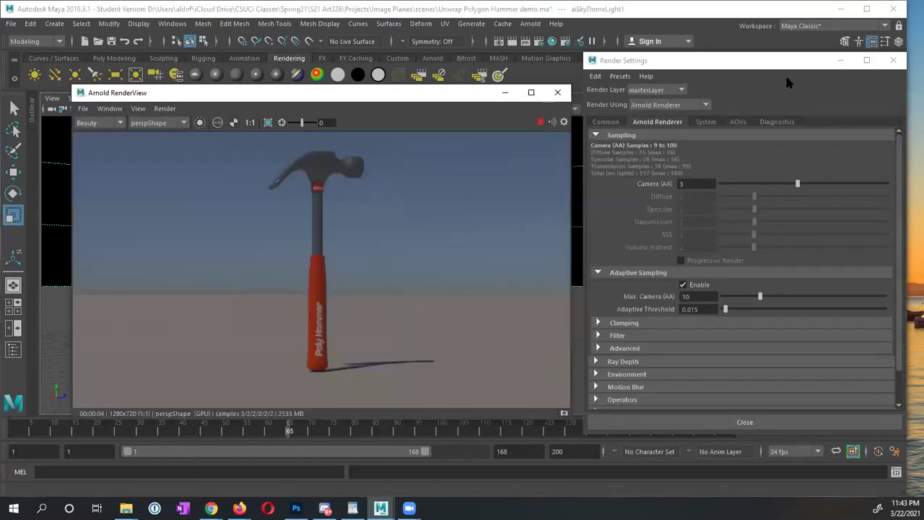
# Raise the aiPhysicalSky1 sun Intensity to 1.964 in the Attribute Editor
pyautogui.click(894, 62)
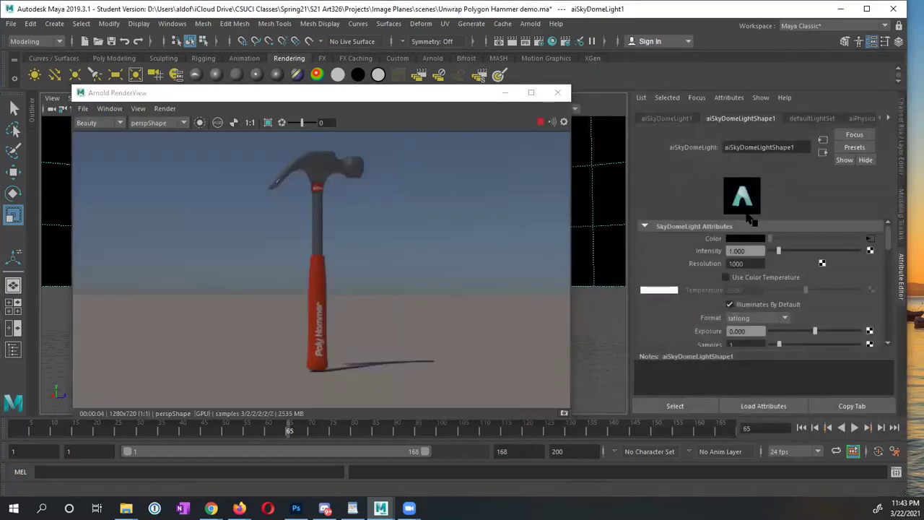
pyautogui.click(870, 238)
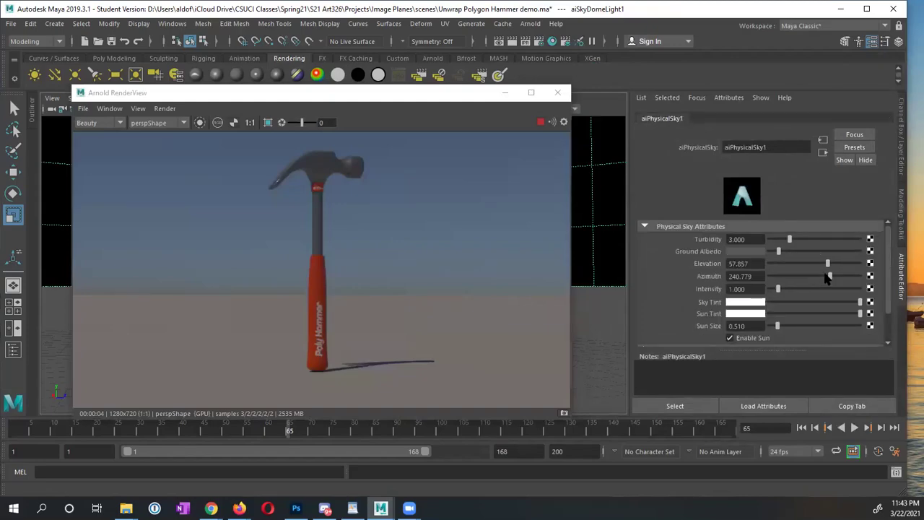
pyautogui.moveTo(778, 289); pyautogui.dragTo(785, 289)
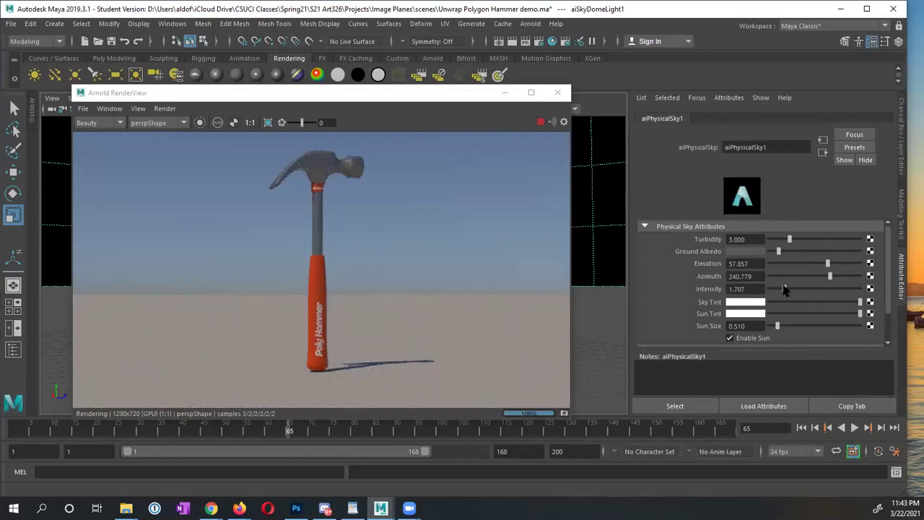
pyautogui.moveTo(786, 288)
pyautogui.mouseDown()
pyautogui.moveTo(771, 289)
pyautogui.moveTo(787, 289)
pyautogui.mouseUp()
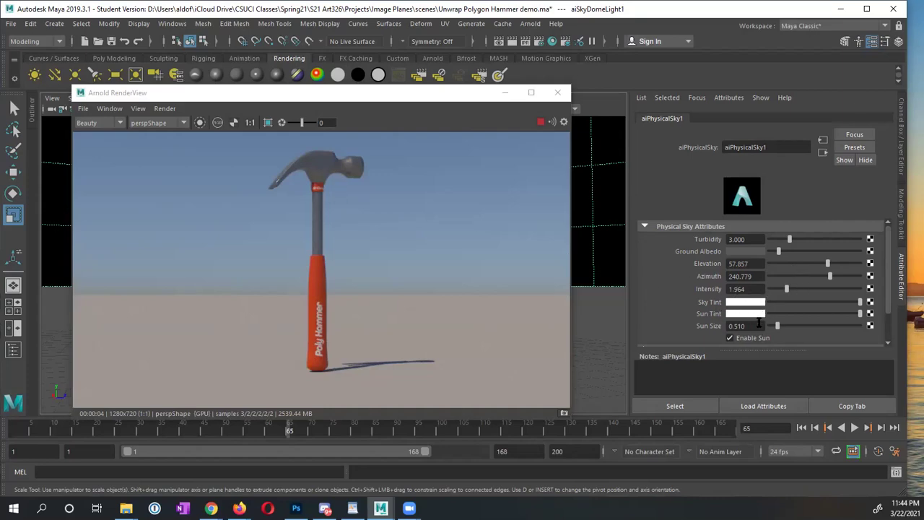
pyautogui.scroll(-2, 818, 312)
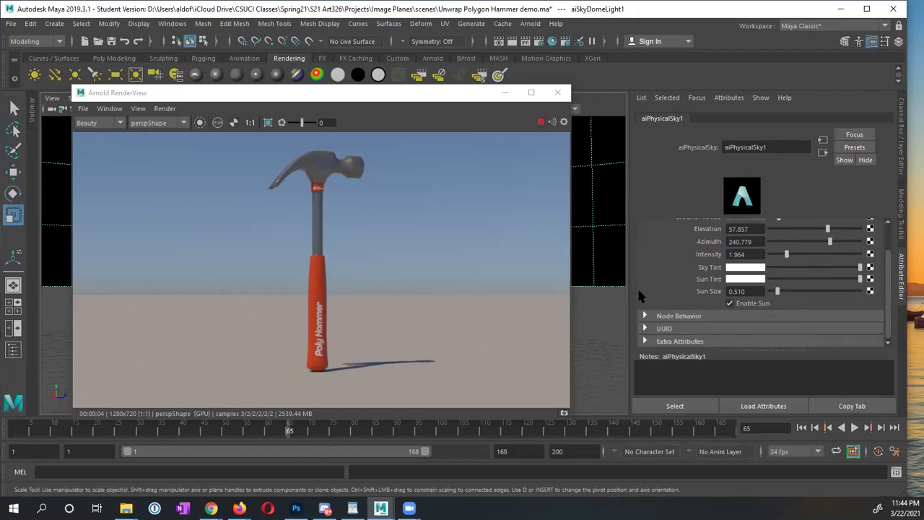
pyautogui.scroll(2, 775, 303)
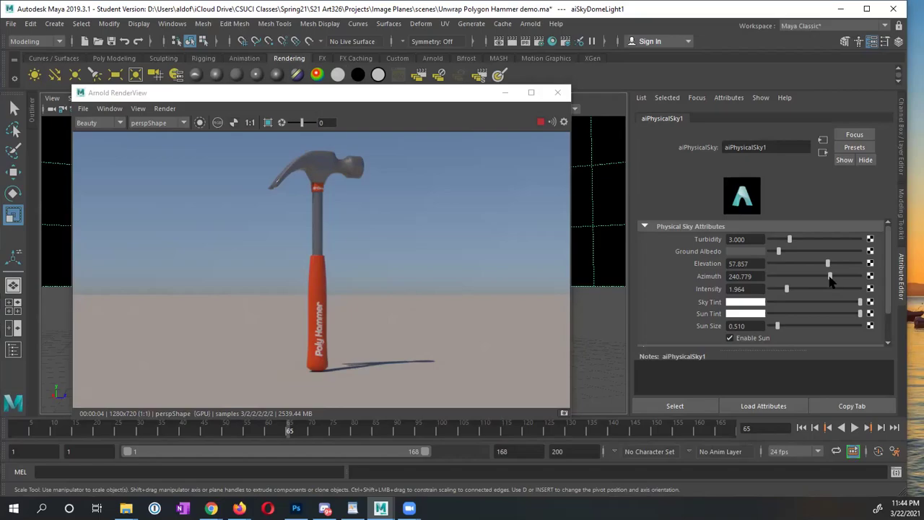
# Set sun azimuth 198.701 and elevation 46.169, then view the hammer from higher
pyautogui.moveTo(830, 282); pyautogui.dragTo(815, 264)
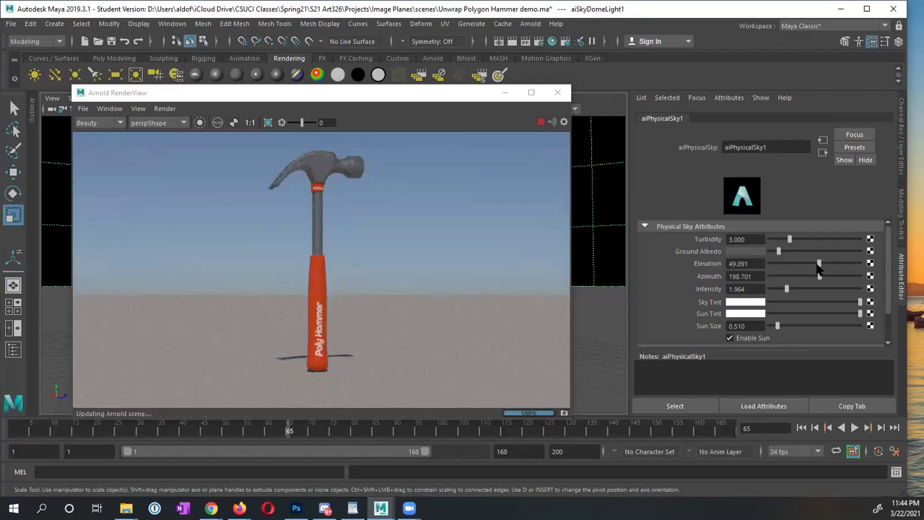
pyautogui.keyDown('alt'); pyautogui.moveTo(556, 286); pyautogui.dragTo(498, 245); pyautogui.keyUp('alt')
pyautogui.keyDown('alt'); pyautogui.moveTo(47, 206); pyautogui.dragTo(60, 248); pyautogui.keyUp('alt')
pyautogui.keyDown('alt'); pyautogui.moveTo(590, 259); pyautogui.dragTo(543, 264); pyautogui.keyUp('alt')
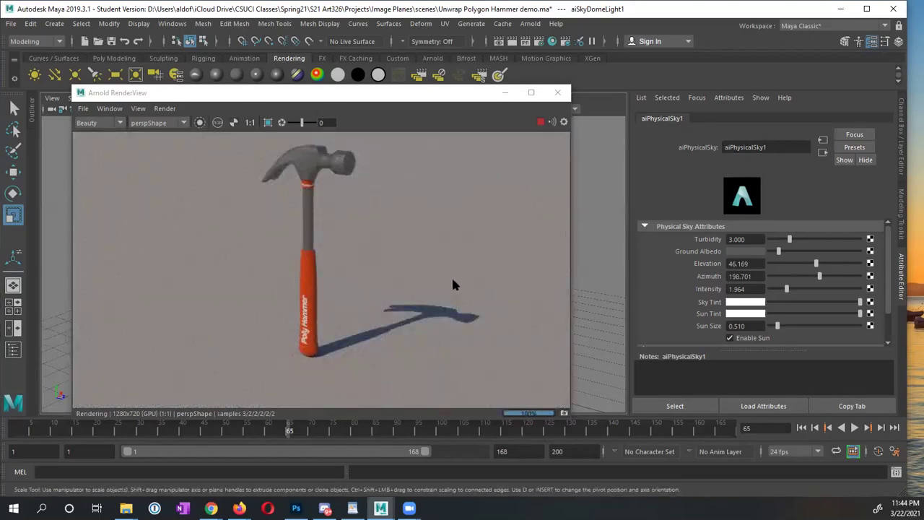